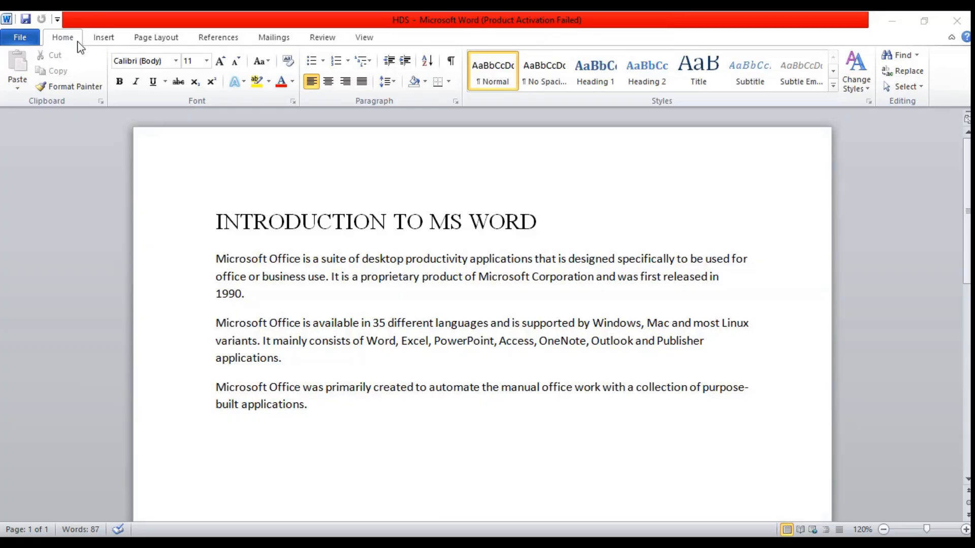
Save the document to the Desktop as HDS with the Word Document file type, using Save As.
left_click(25, 41)
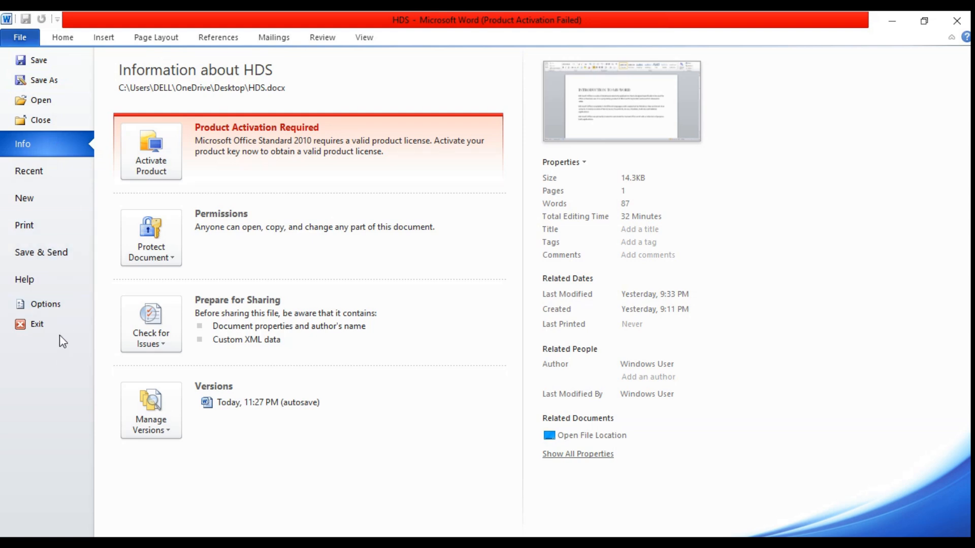
left_click(47, 81)
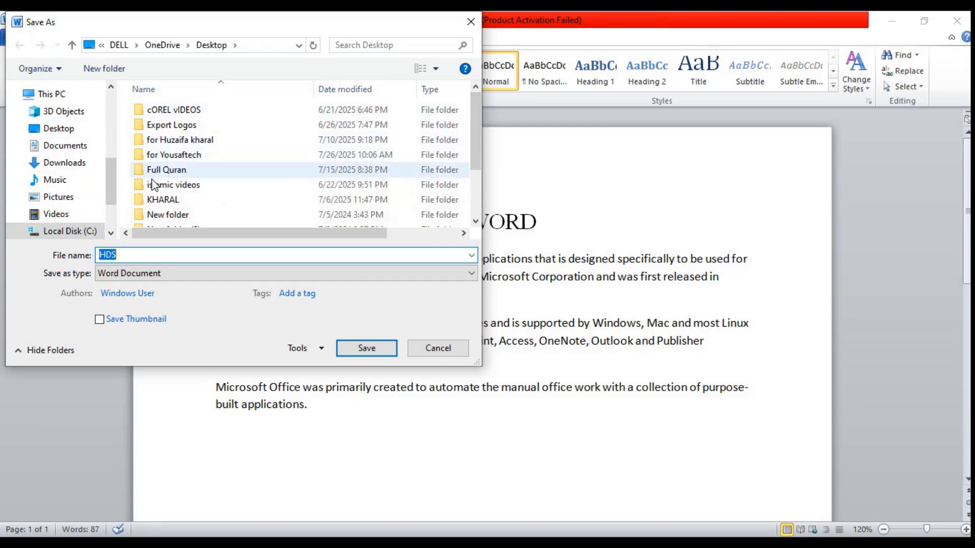
mouse_move(474, 119)
left_mouse_down()
mouse_move(475, 165)
mouse_move(471, 144)
mouse_move(466, 170)
mouse_move(470, 120)
left_mouse_up()
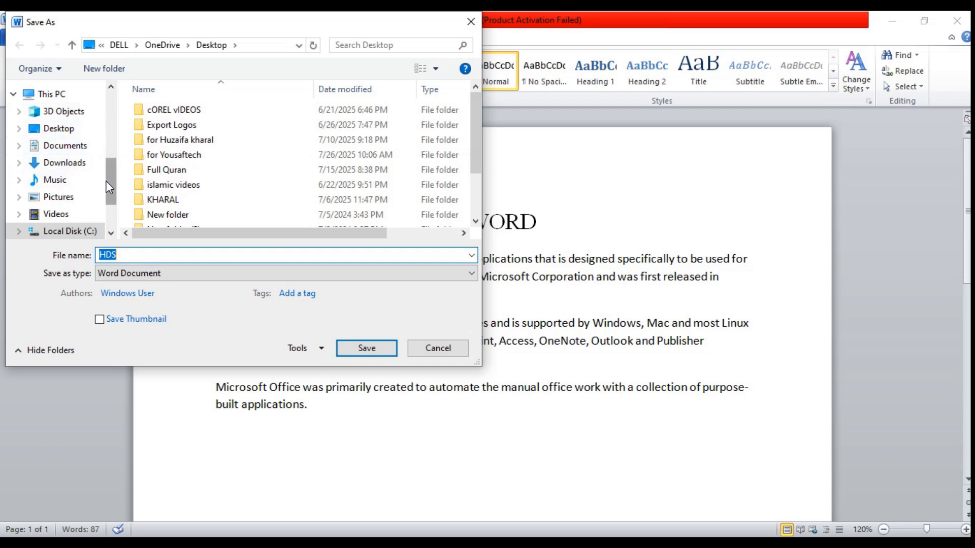
left_click_drag(108, 185, 104, 156)
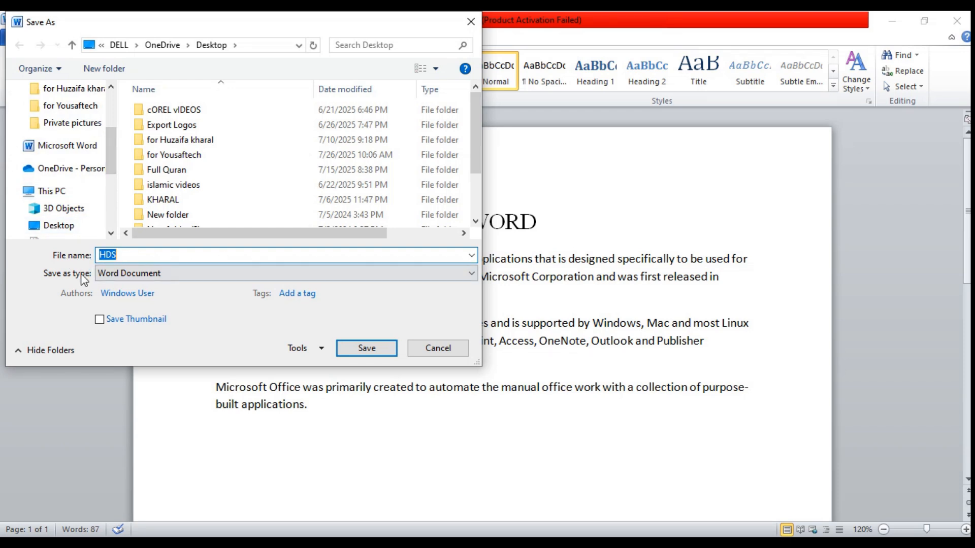
left_click(467, 274)
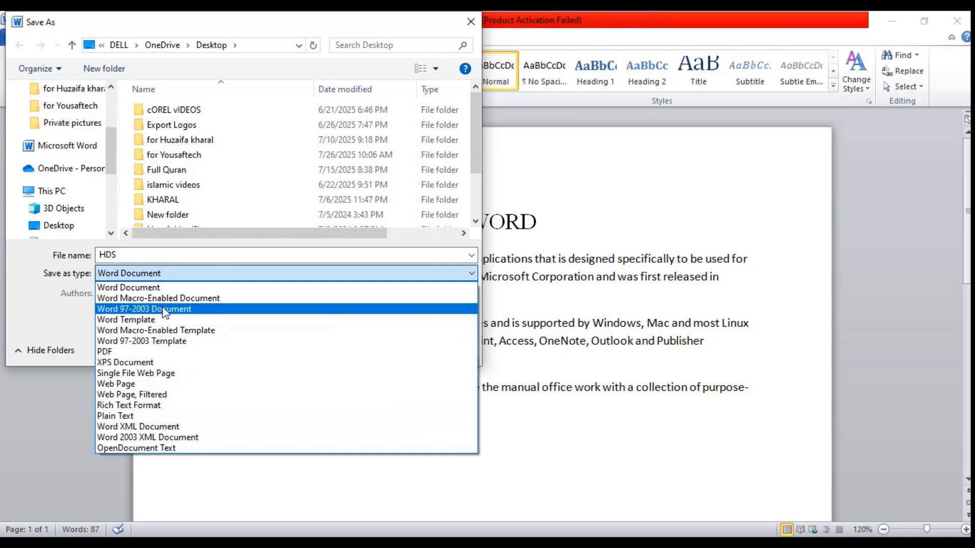
left_click(162, 254)
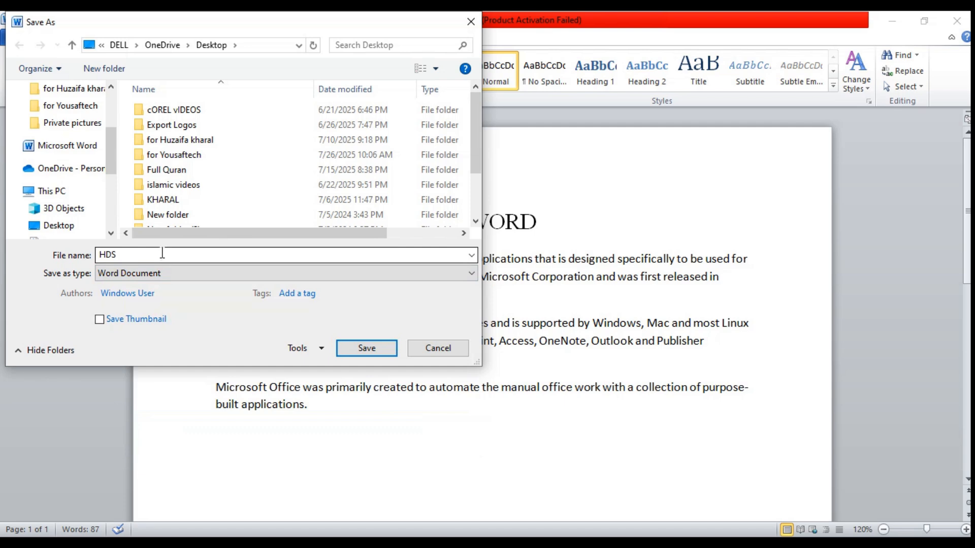
left_click(366, 349)
Look through the Desktop files offered for opening, and close the dialog without opening any.
left_click(20, 37)
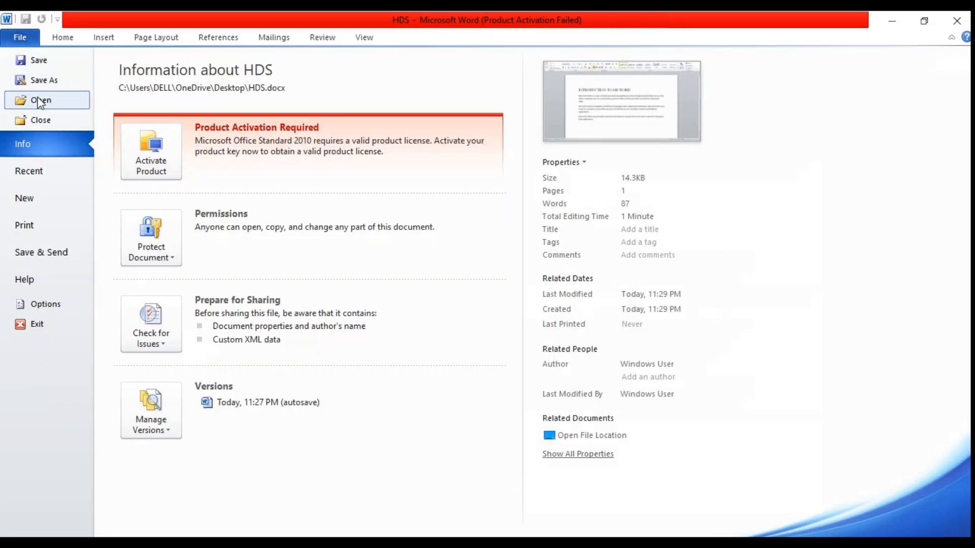
left_click(40, 102)
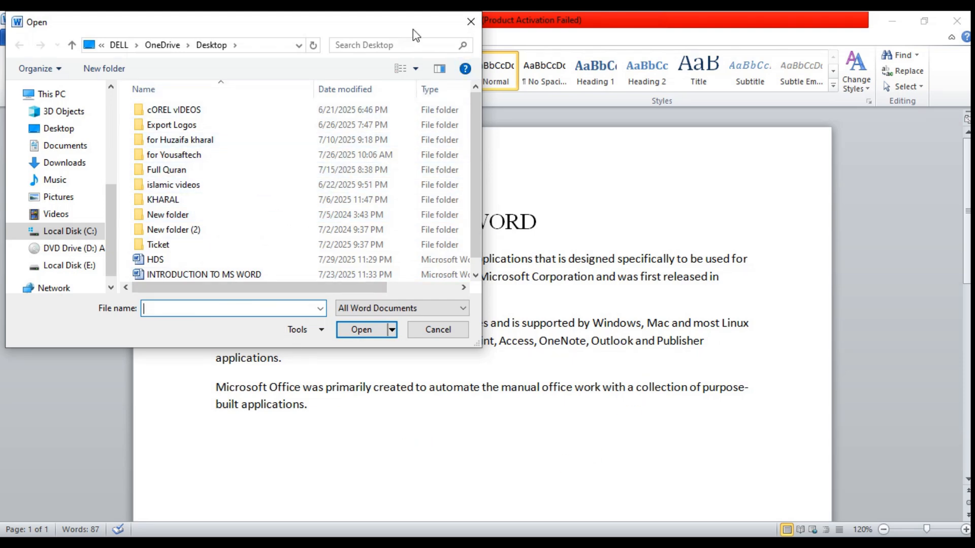
left_click(473, 22)
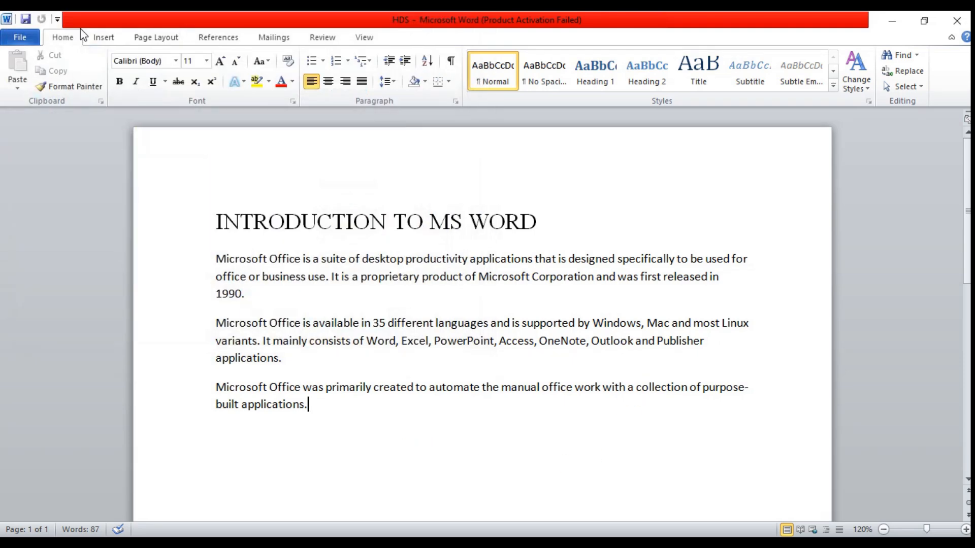
Examine the templates available for creating a new document.
left_click(20, 37)
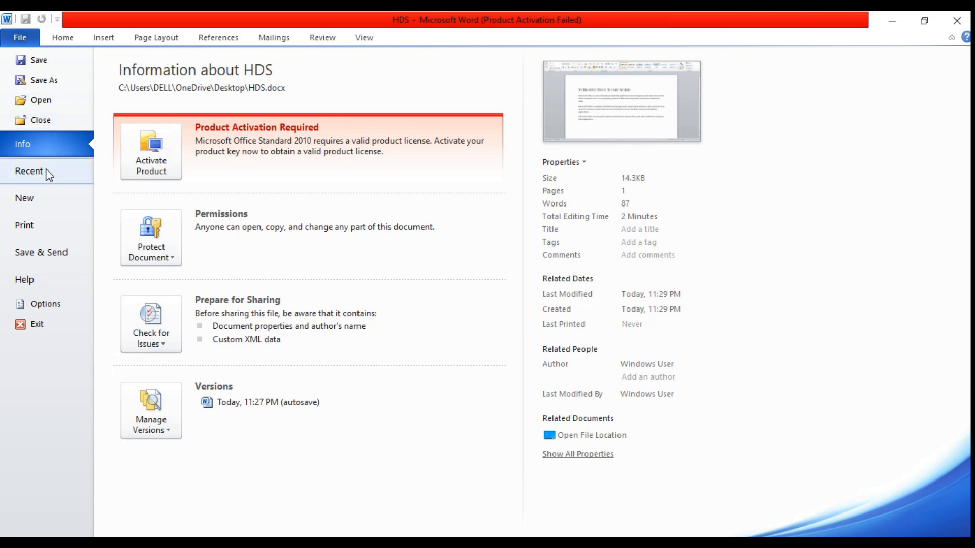
left_click(40, 204)
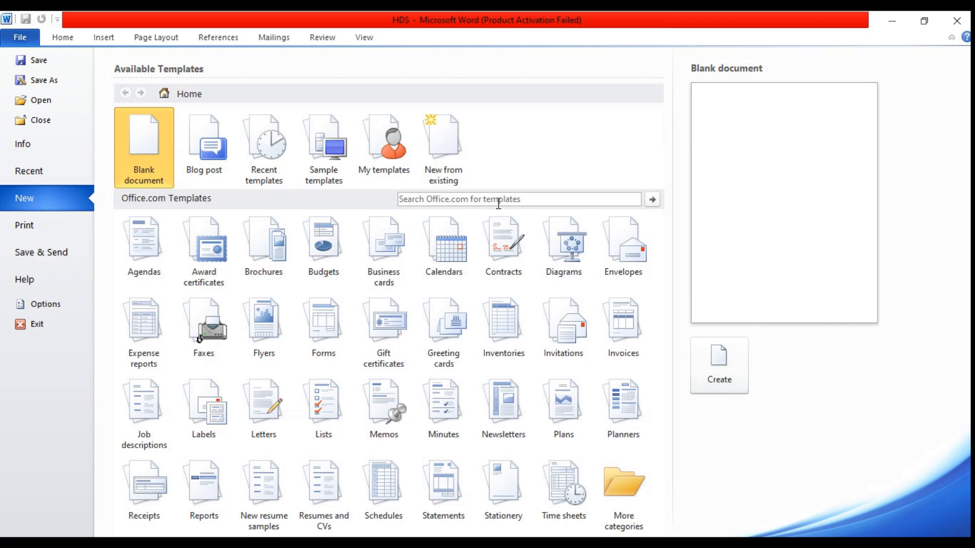
left_click(33, 40)
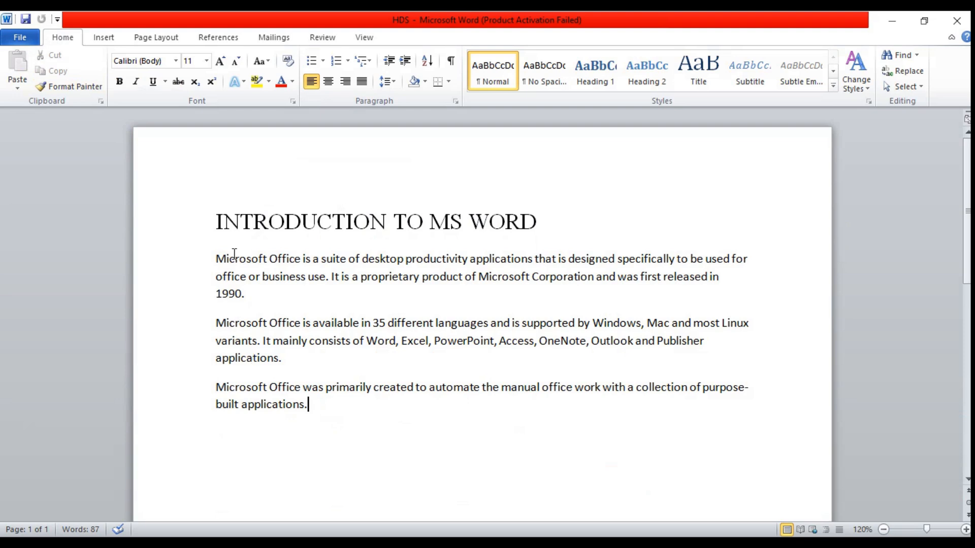
left_click_drag(217, 216, 315, 402)
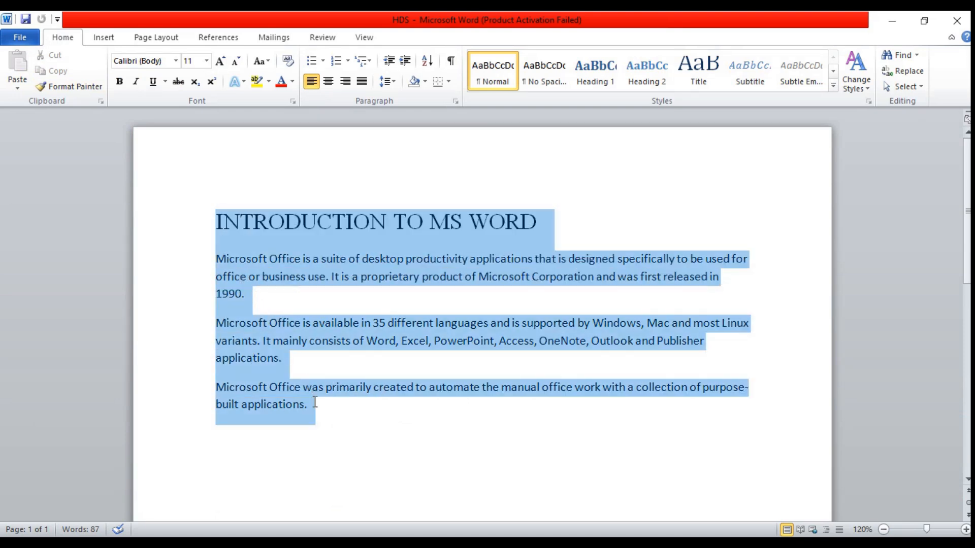
left_click(21, 38)
left_click(42, 192)
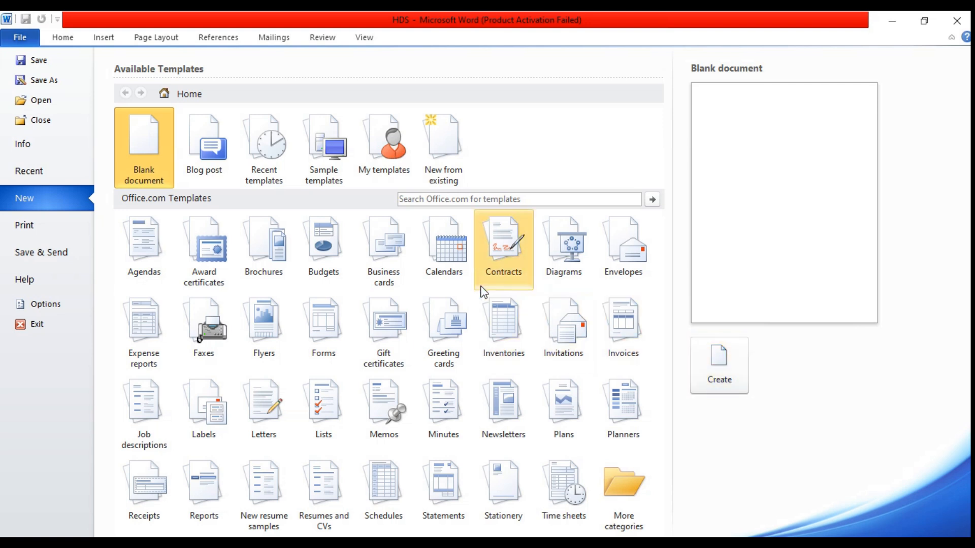
Examine the print settings, the Save & Send options including Save to SharePoint, and the Help page.
left_click(50, 225)
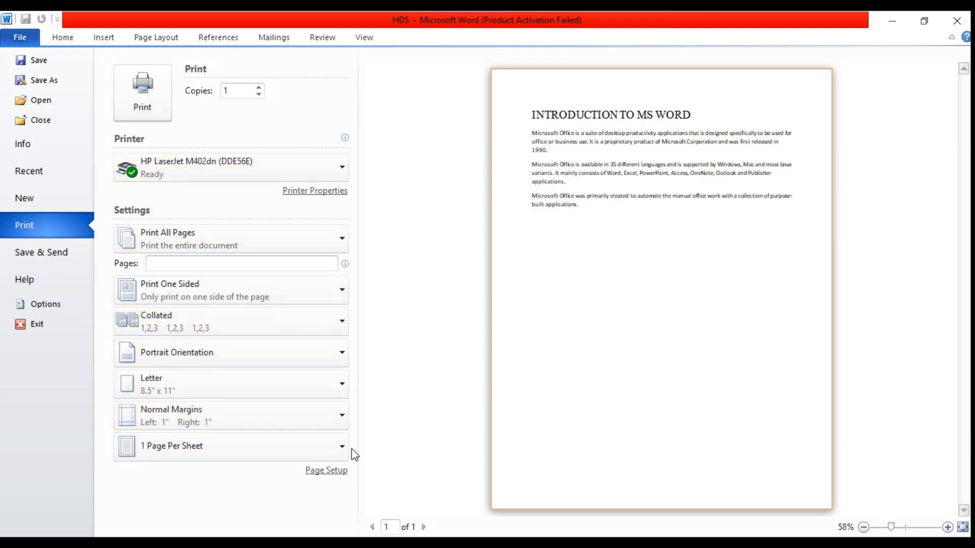
left_click(55, 254)
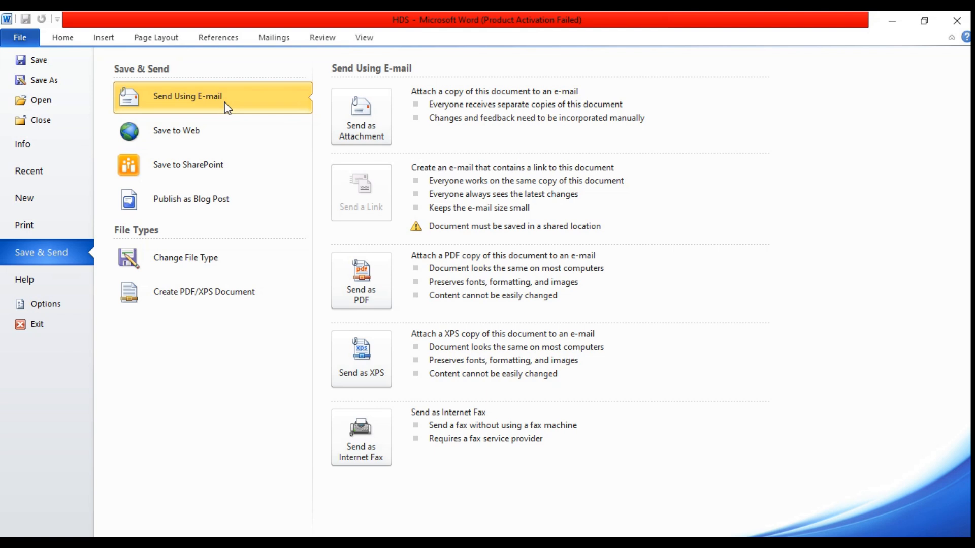
left_click(195, 167)
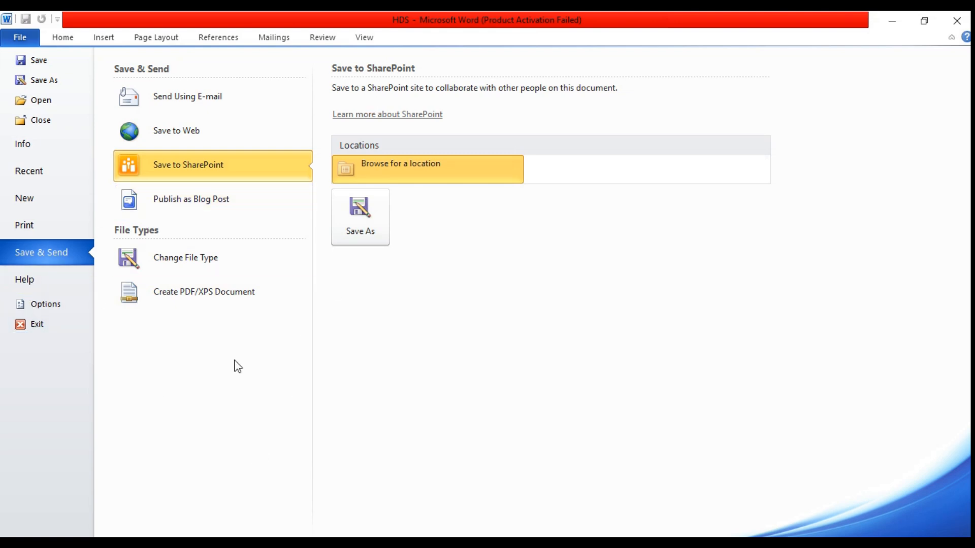
left_click(27, 280)
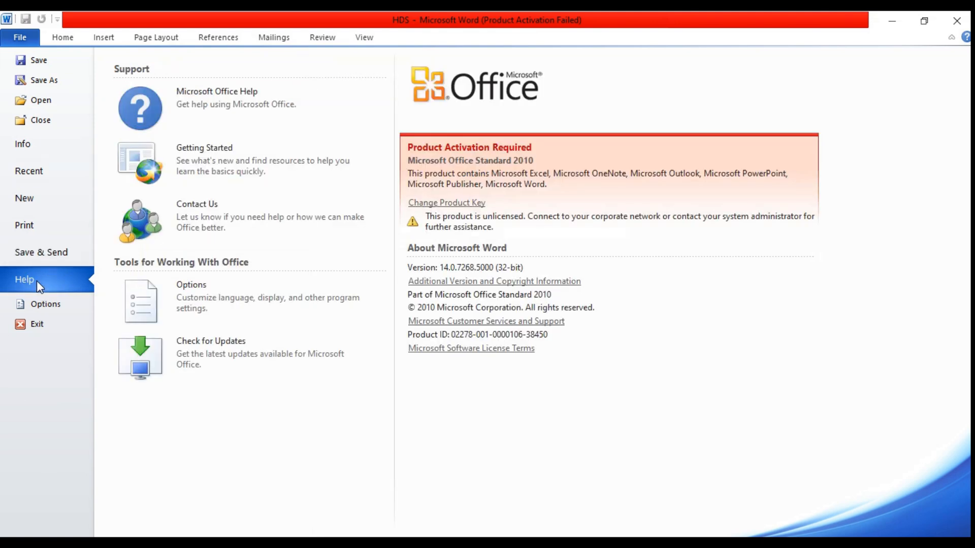
left_click(38, 327)
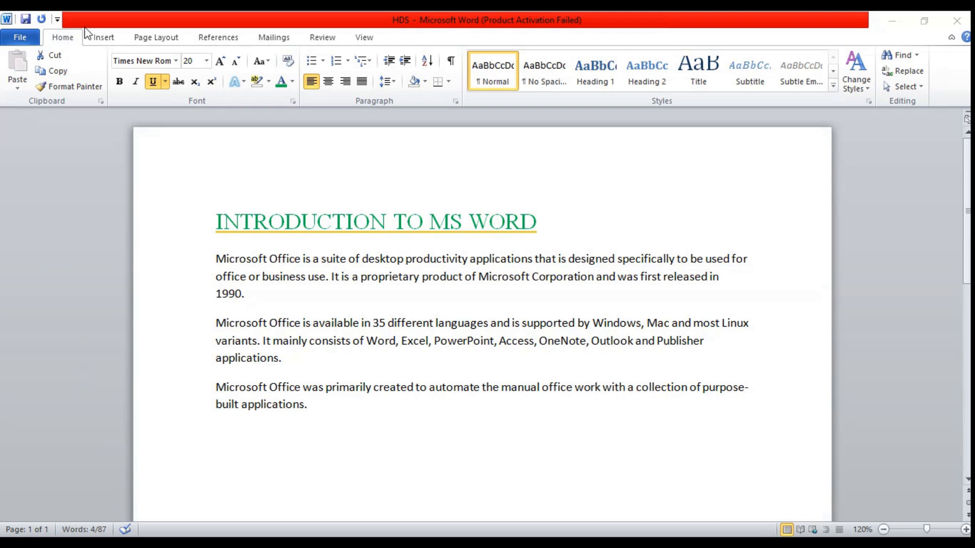
Set the INTRODUCTION TO MS WORD heading's font color to Automatic and remove its underline.
triple_click(456, 232)
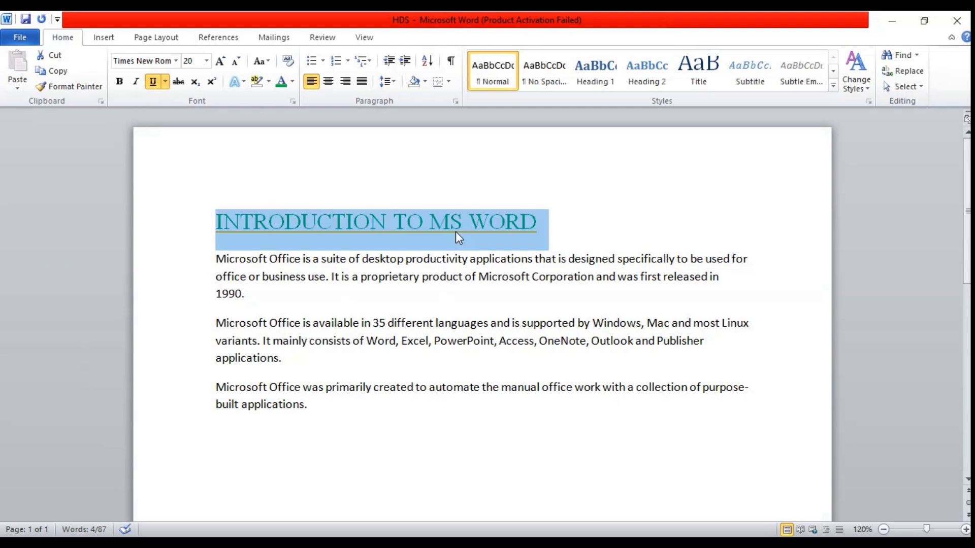
left_click(293, 83)
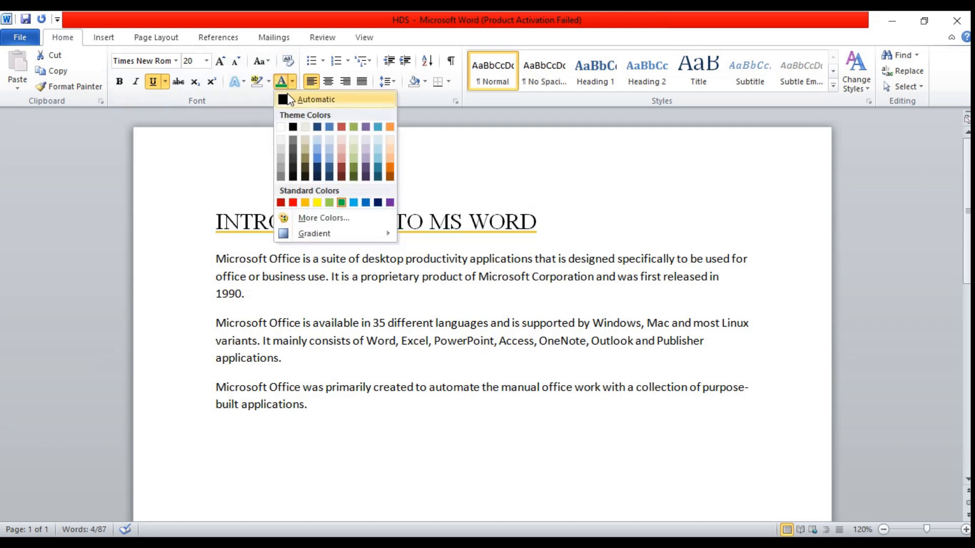
left_click(299, 99)
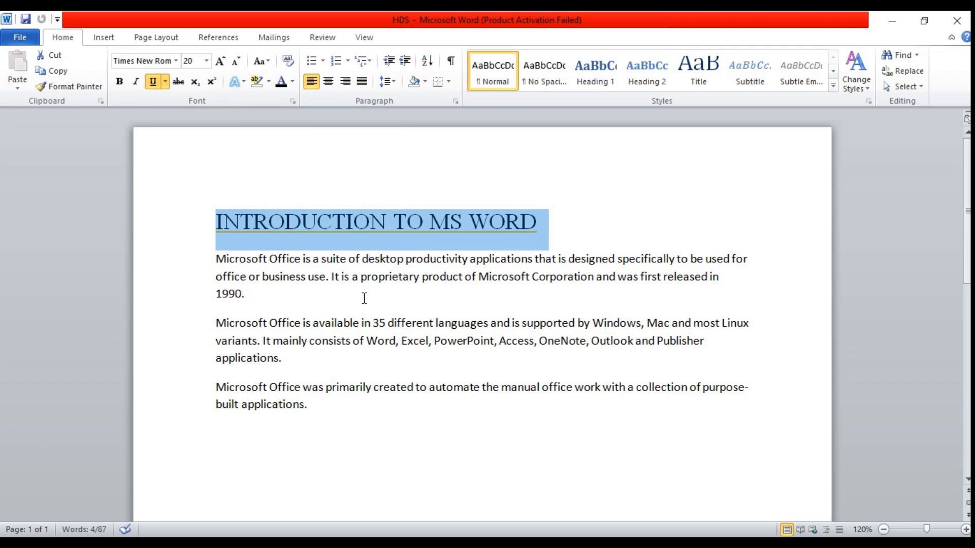
left_click(428, 306)
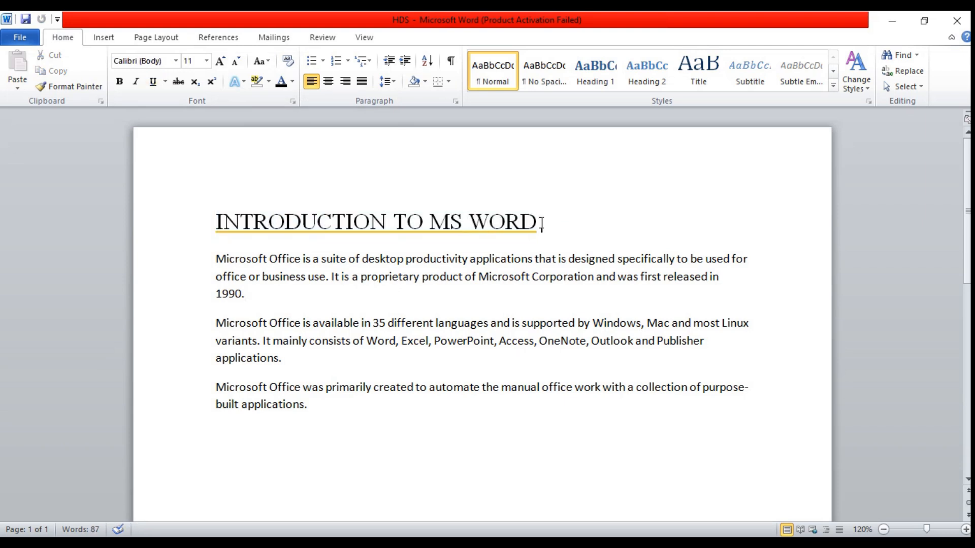
left_click_drag(542, 224, 315, 244)
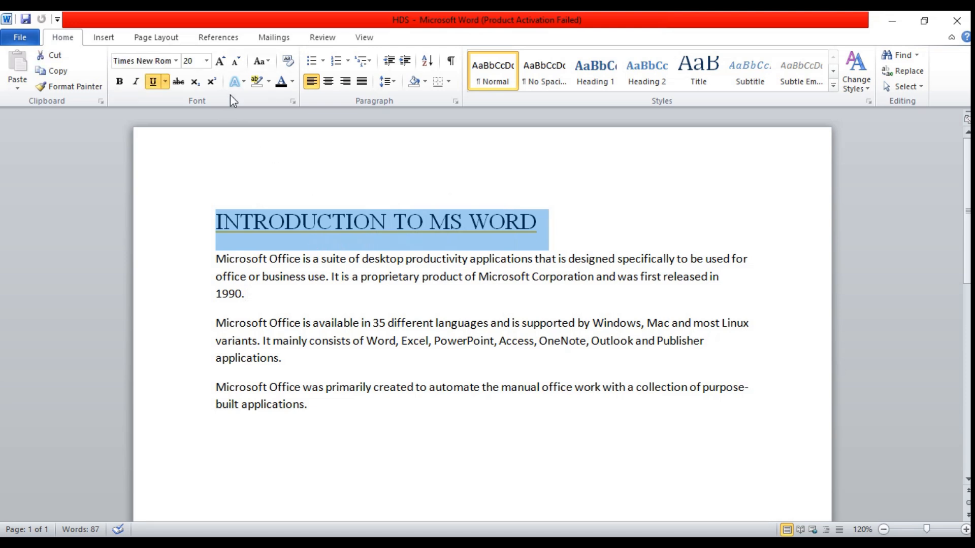
left_click(155, 84)
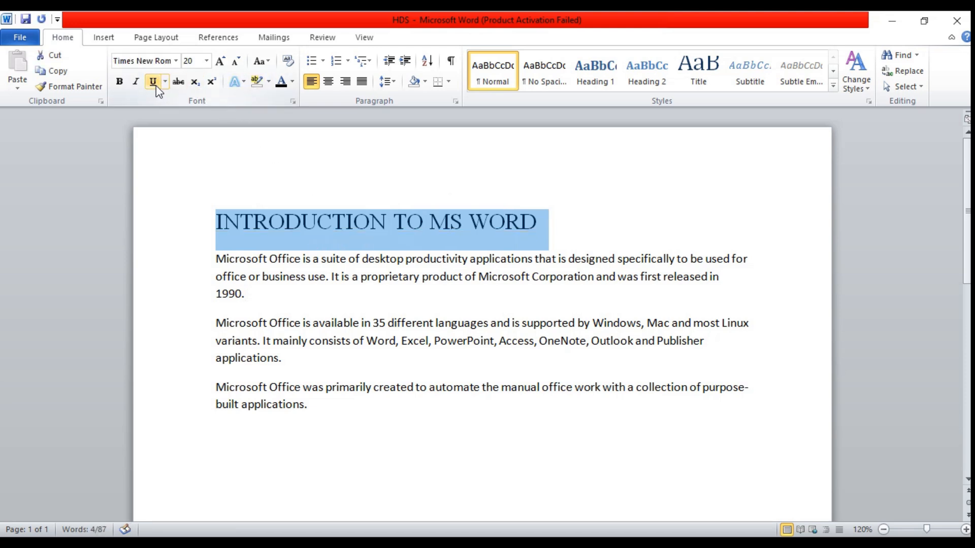
Preview other fonts and sizes on the heading, and increase its font size to 22.
left_click(175, 62)
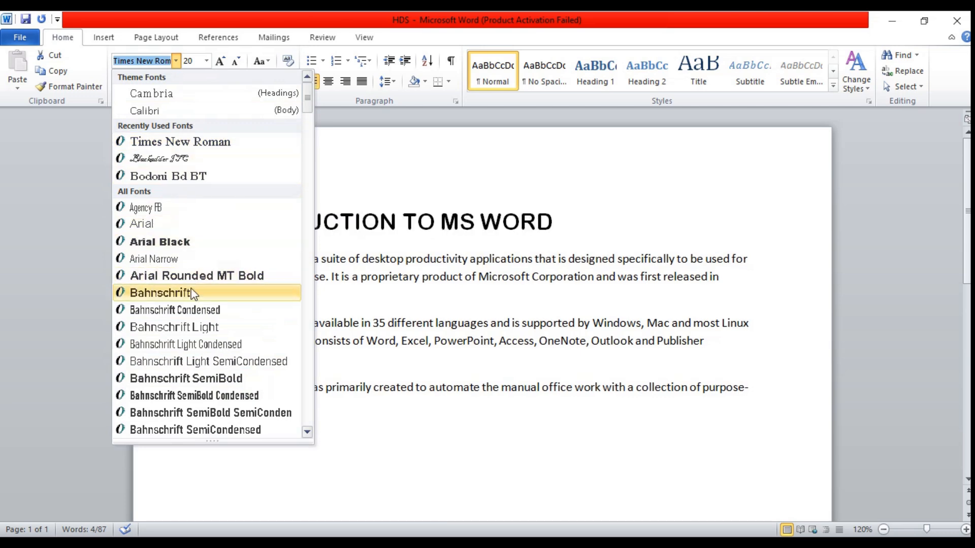
left_click(207, 61)
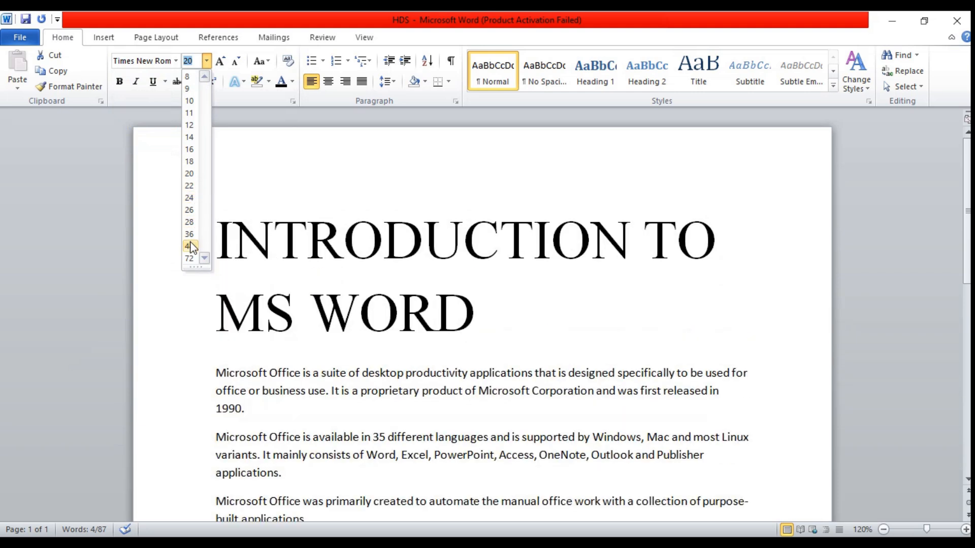
left_click(222, 61)
left_click(235, 61)
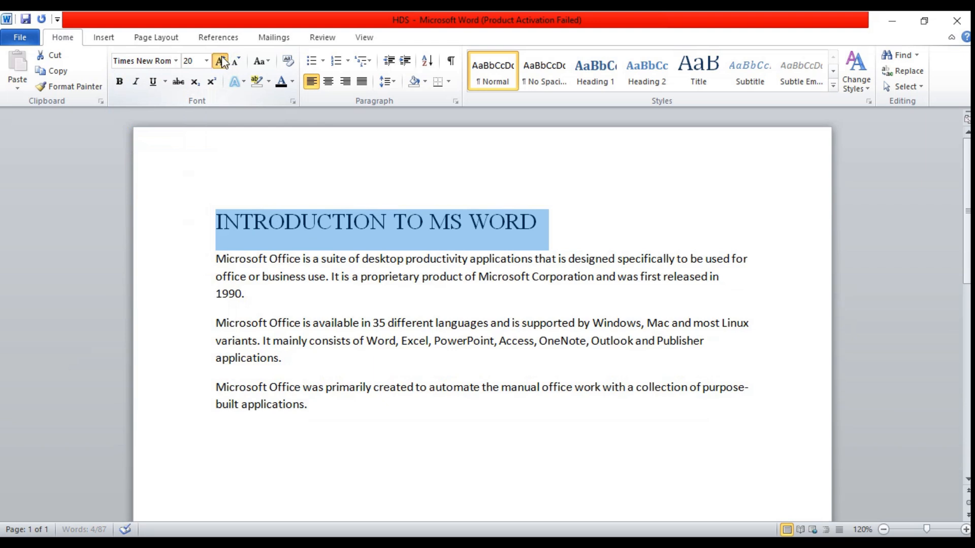
left_click(222, 60)
left_click(236, 62)
left_click(220, 61)
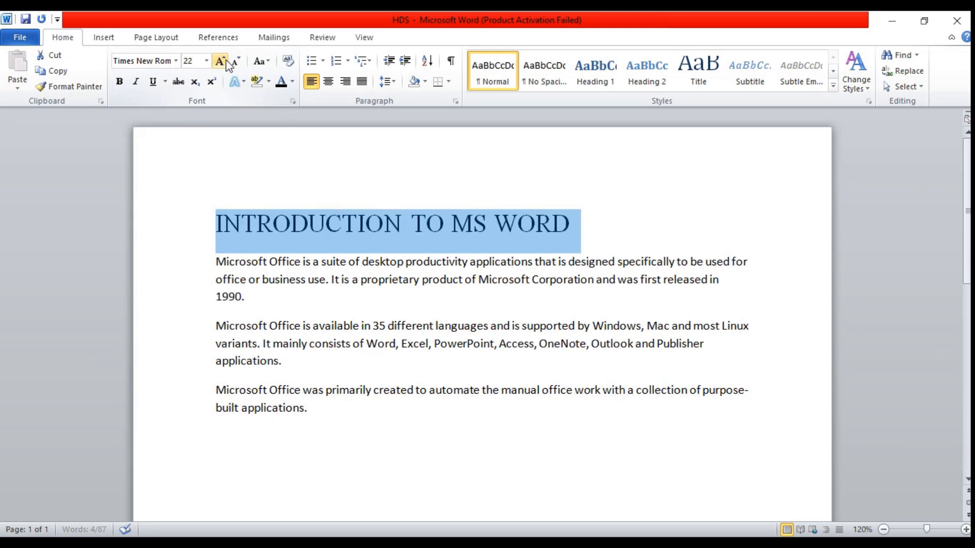
Try bold and italic on the heading one at a time, switching each off again.
left_click(120, 84)
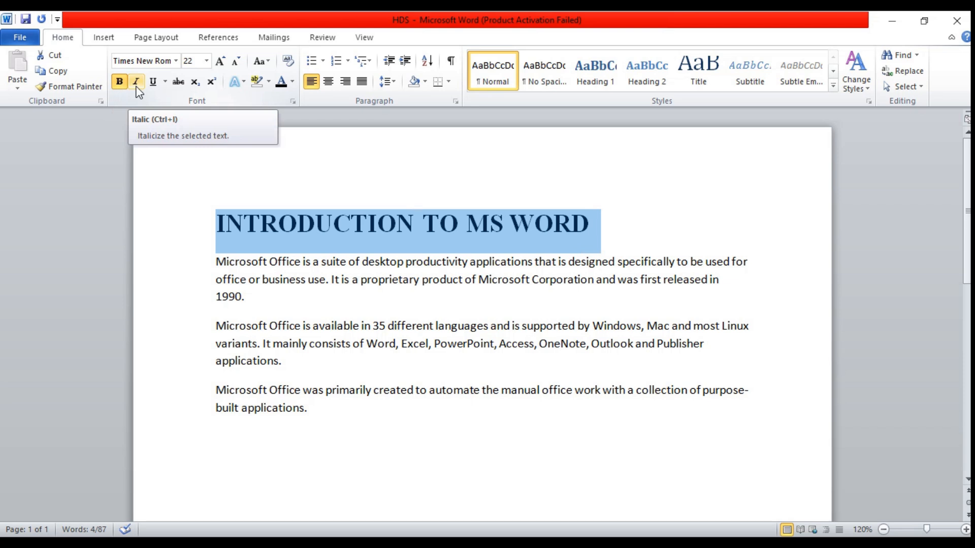
left_click(119, 81)
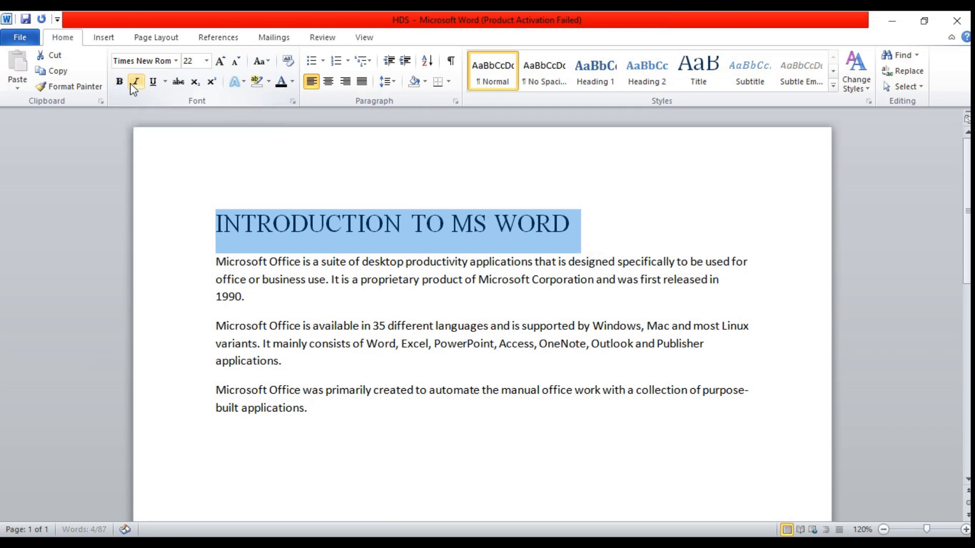
left_click(132, 83)
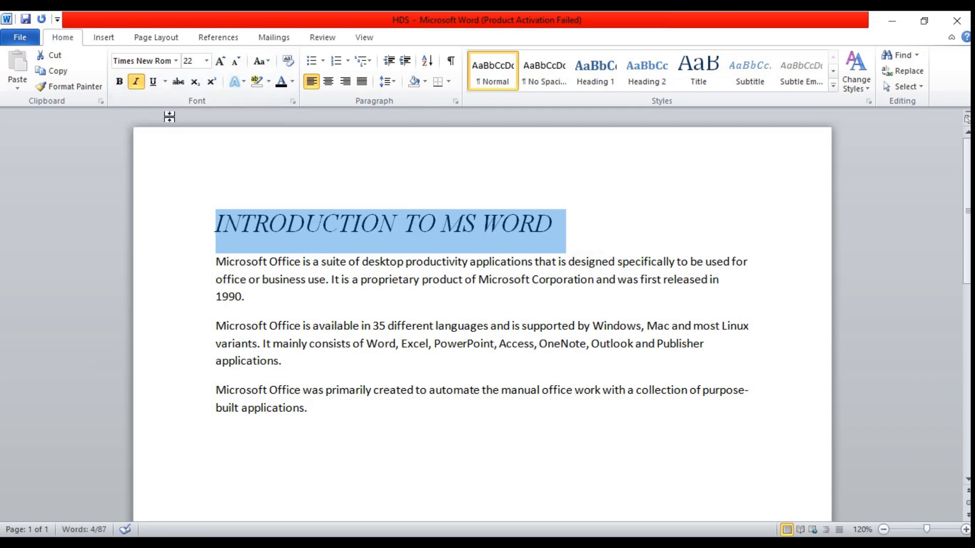
left_click(133, 81)
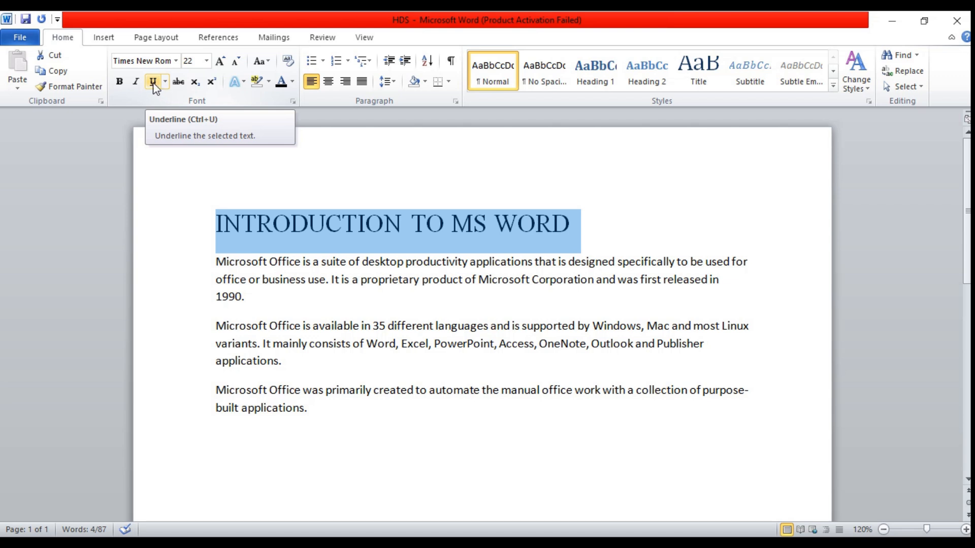
Underline the INTRODUCTION TO MS WORD heading and preview the text effect presets with their outline and shadow options.
left_click(154, 83)
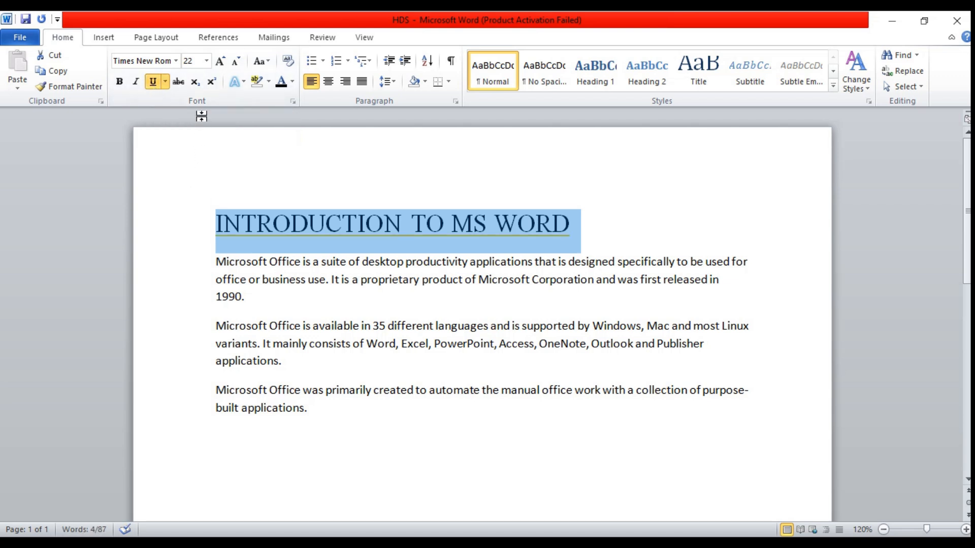
left_click(244, 86)
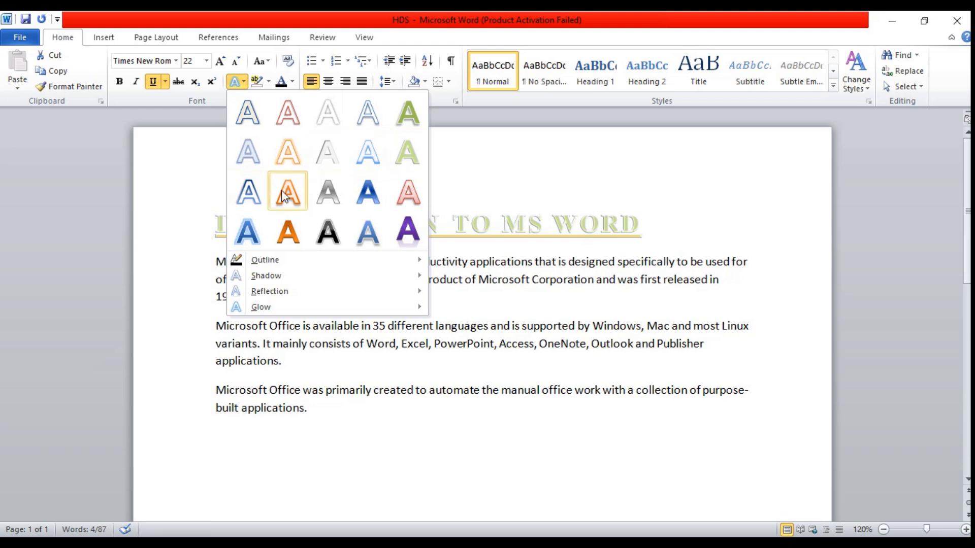
mouse_move(264, 268)
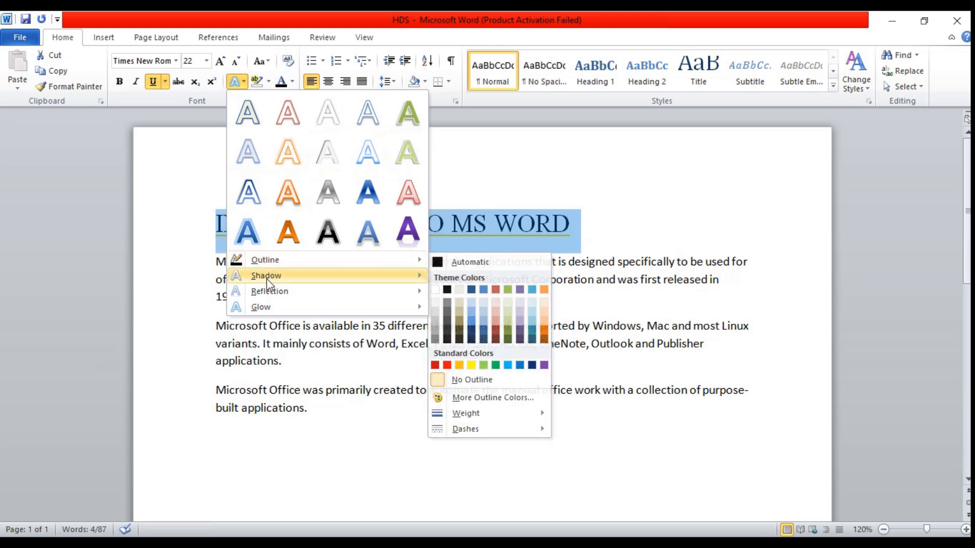
mouse_move(269, 285)
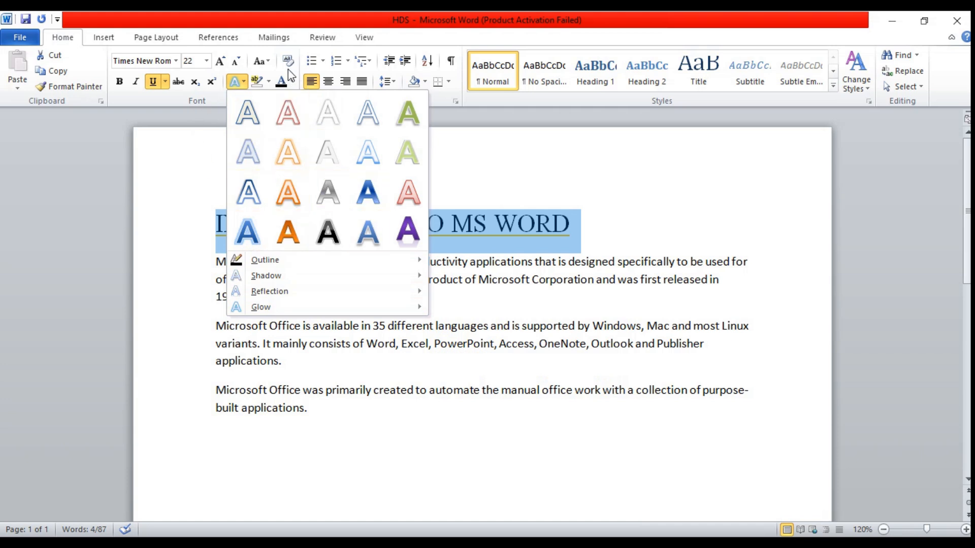
Set the INTRODUCTION TO MS WORD heading's font color to the standard green.
left_click(293, 83)
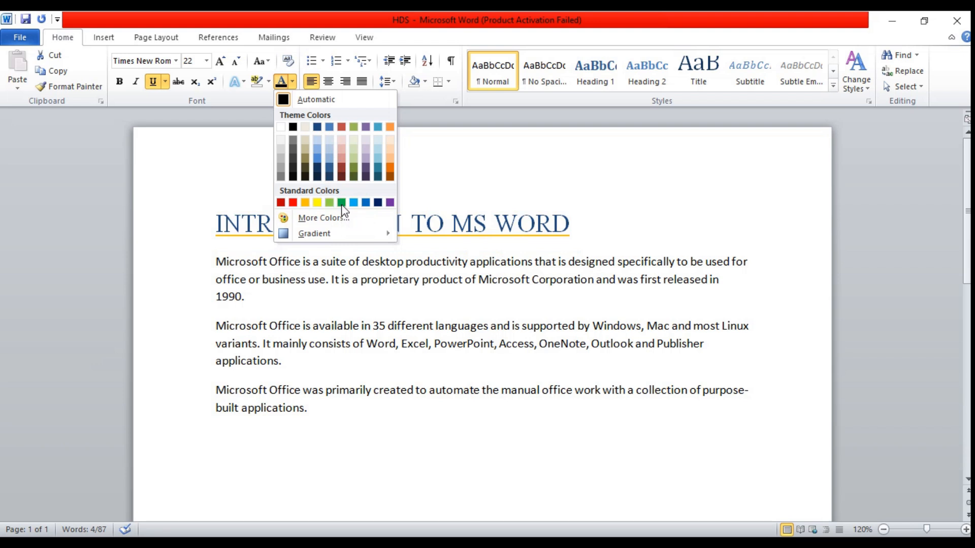
key("Escape")
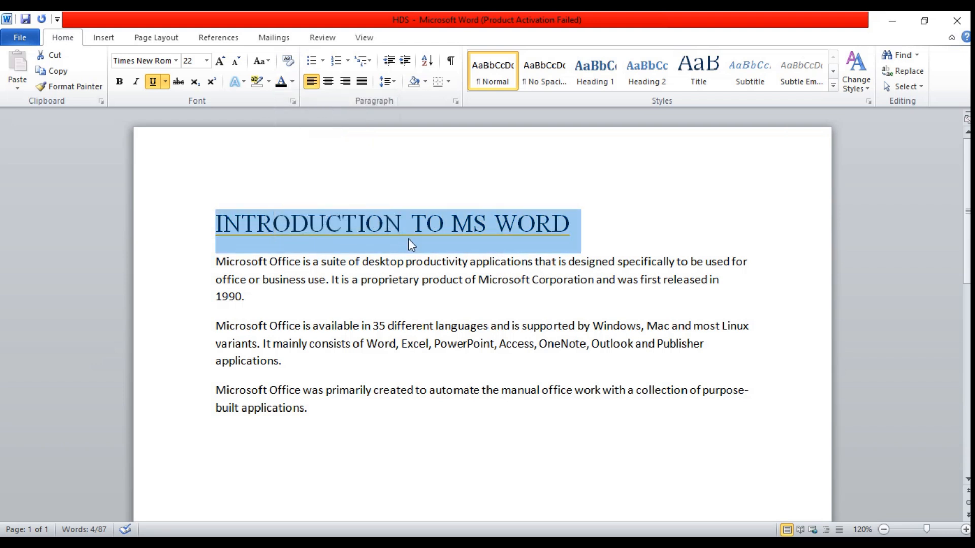
left_click(293, 82)
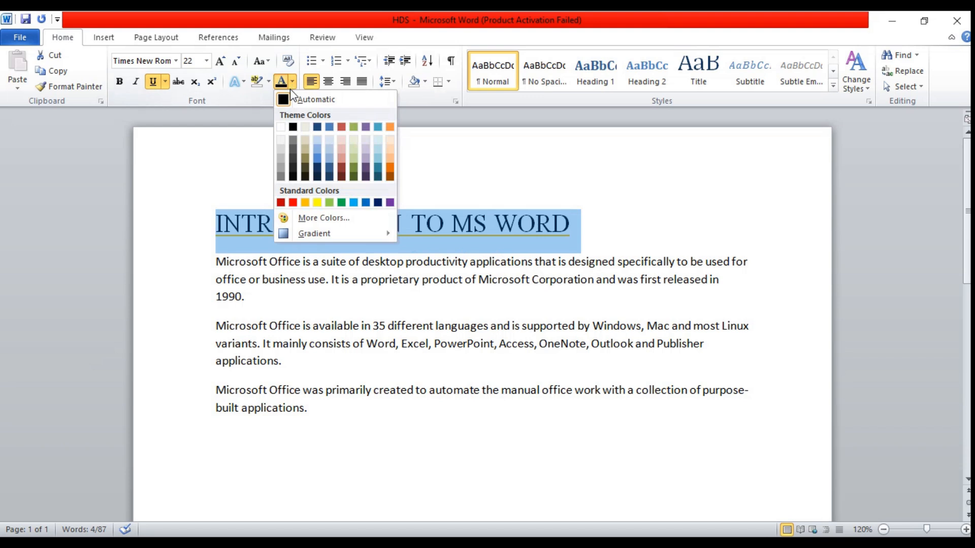
left_click(341, 203)
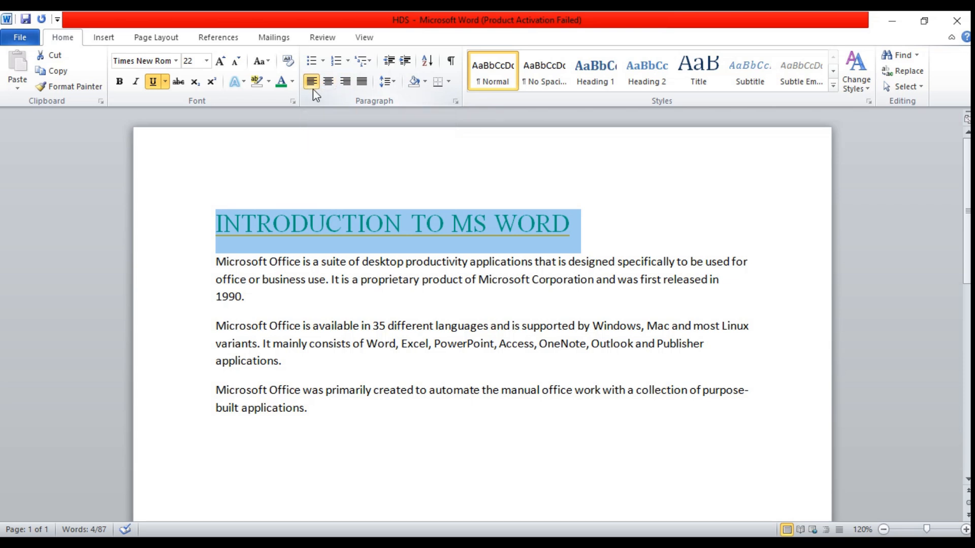
Try right and center alignment on the heading and return it to left alignment.
left_click(346, 82)
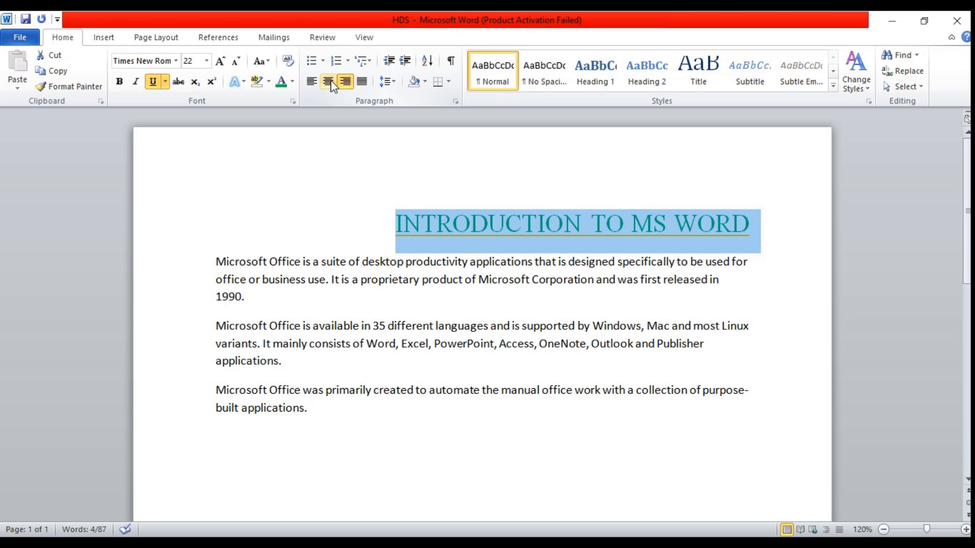
left_click(329, 82)
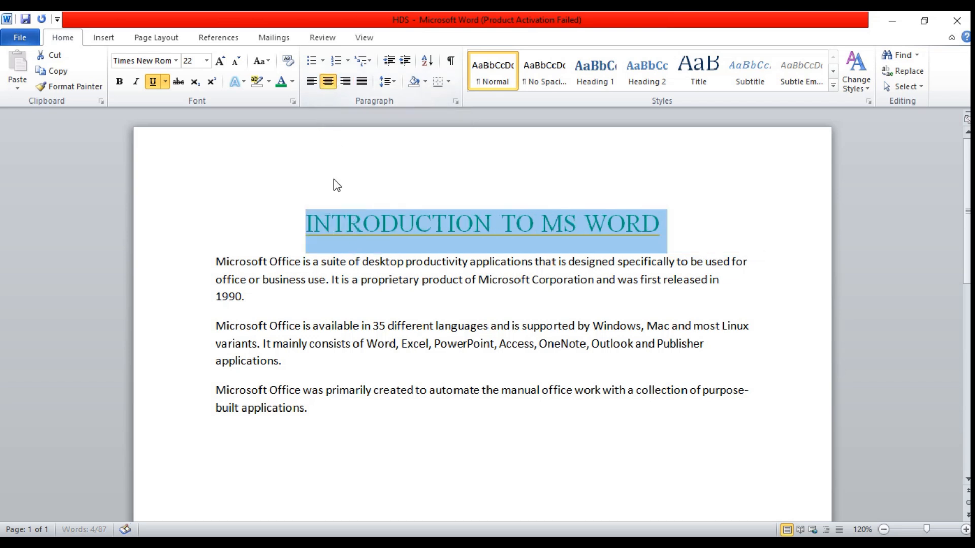
left_click(311, 81)
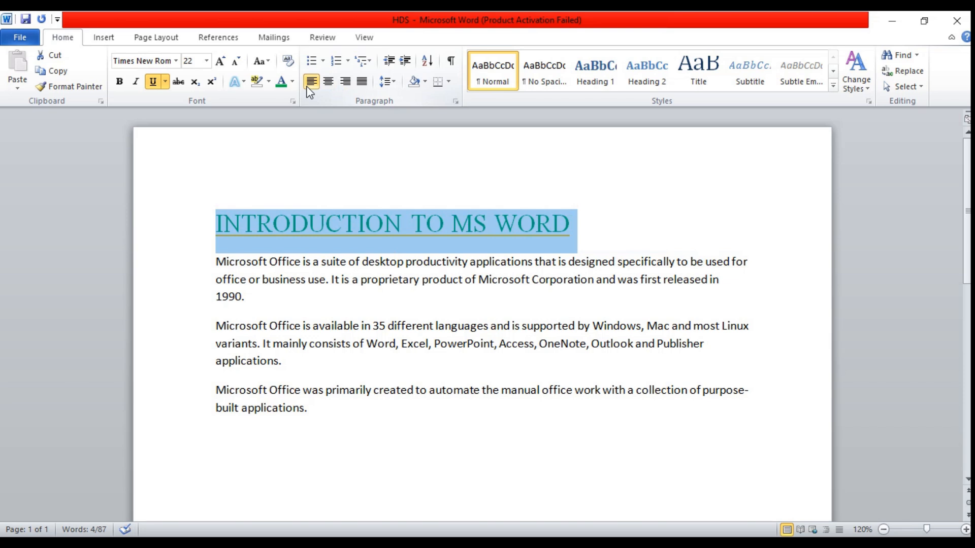
Preview the bullet, numbering and multilevel list styles available for the heading without applying any.
left_click(324, 61)
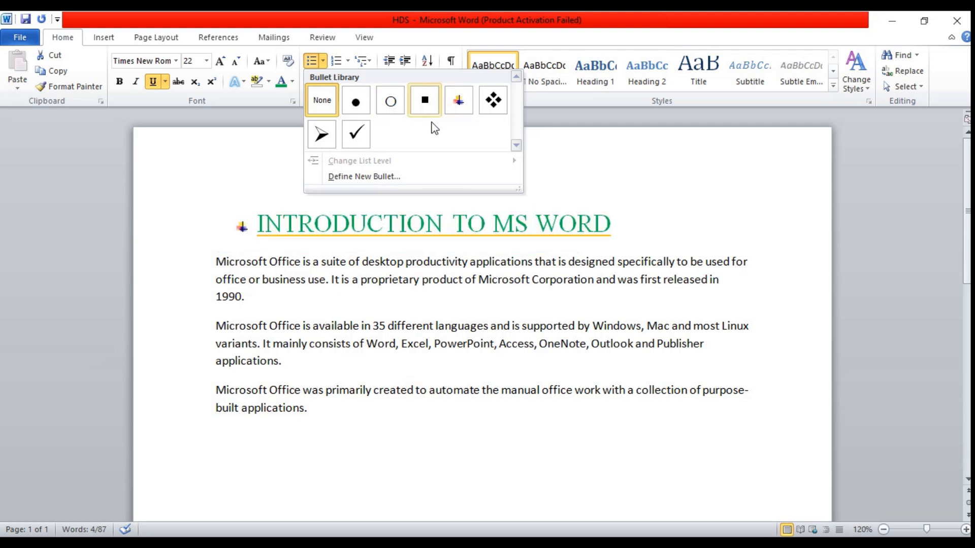
left_click(349, 62)
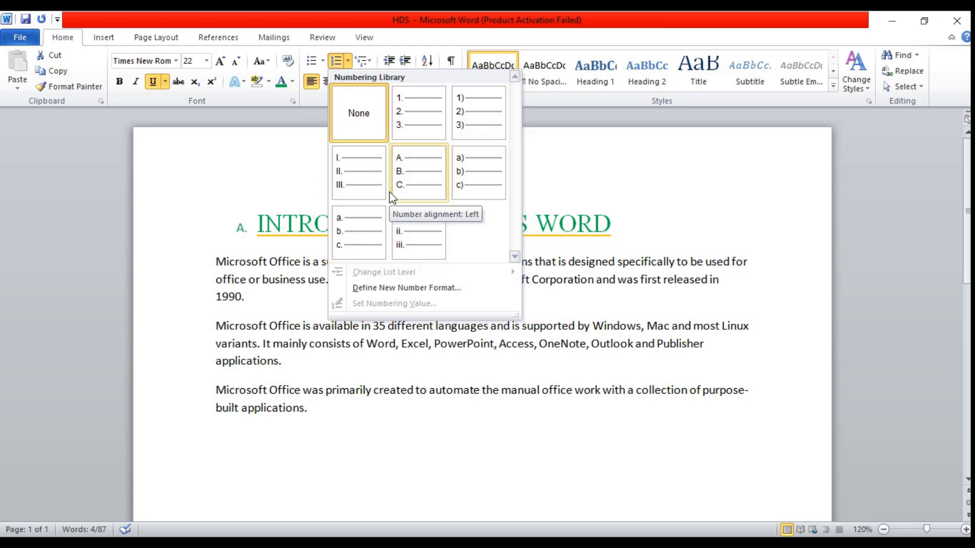
left_click(372, 60)
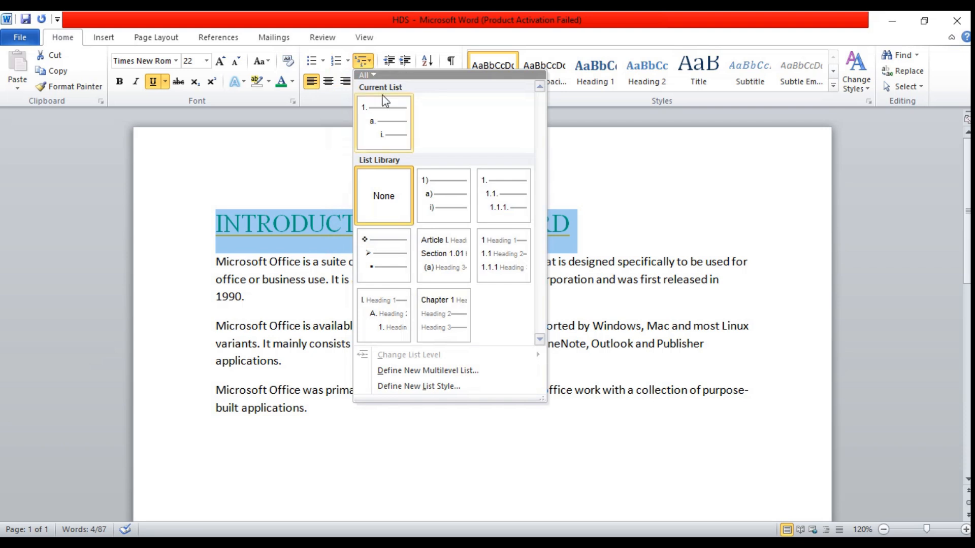
mouse_move(395, 114)
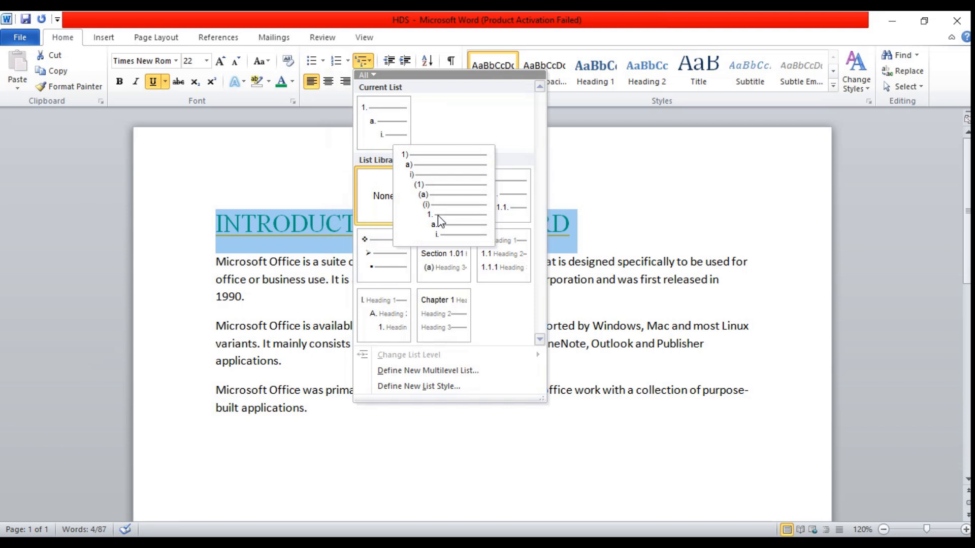
mouse_move(485, 207)
mouse_move(507, 260)
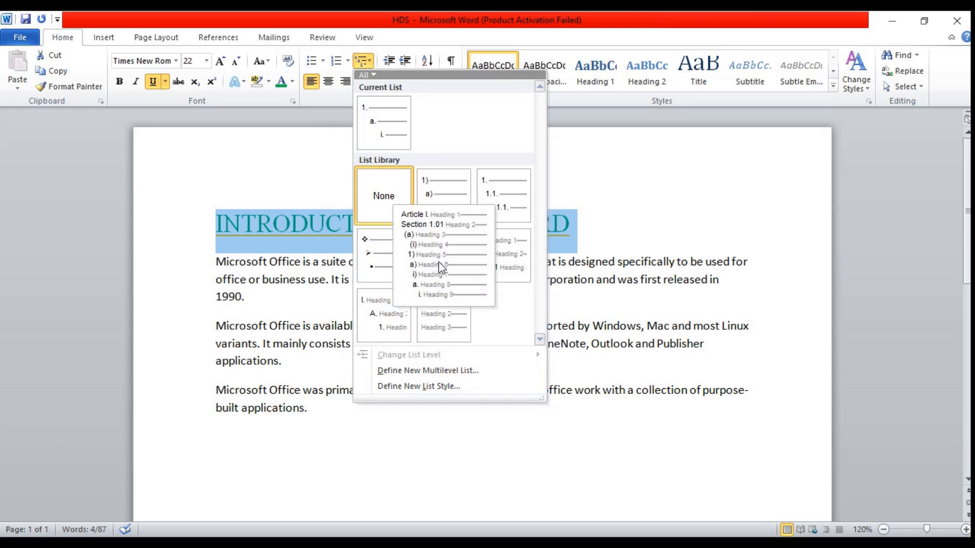
mouse_move(398, 269)
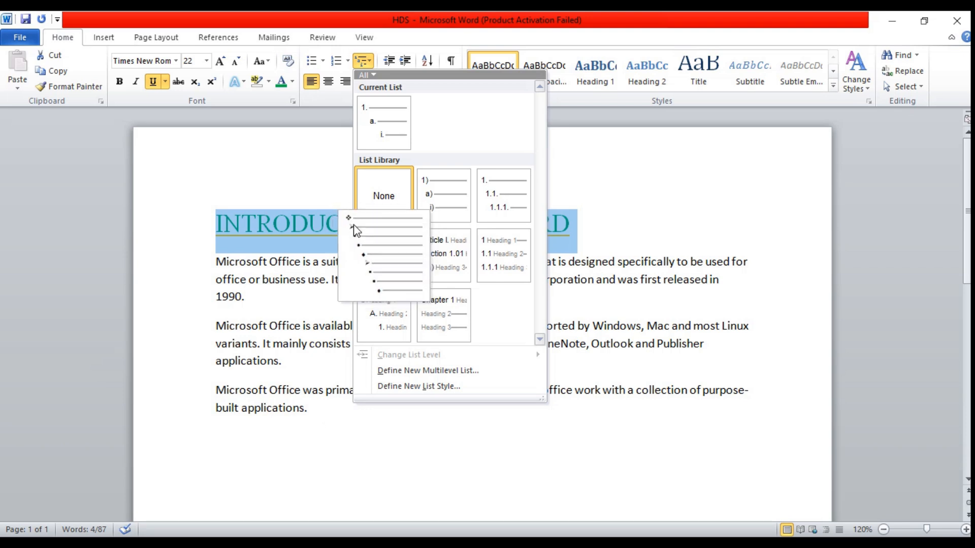
mouse_move(373, 256)
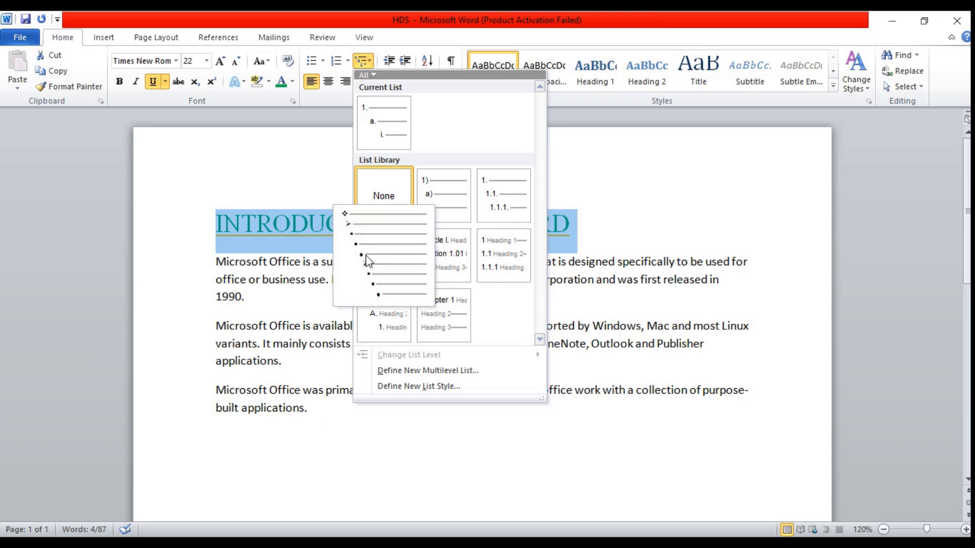
left_click(320, 142)
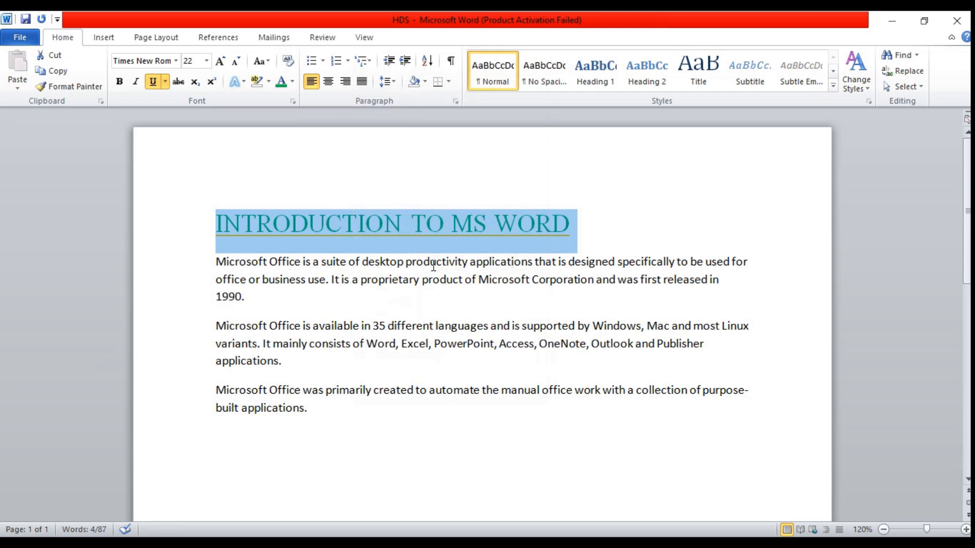
Increase the heading's indent five levels and decrease it back to the left margin.
left_click(406, 61)
left_click(406, 61)
left_click(406, 62)
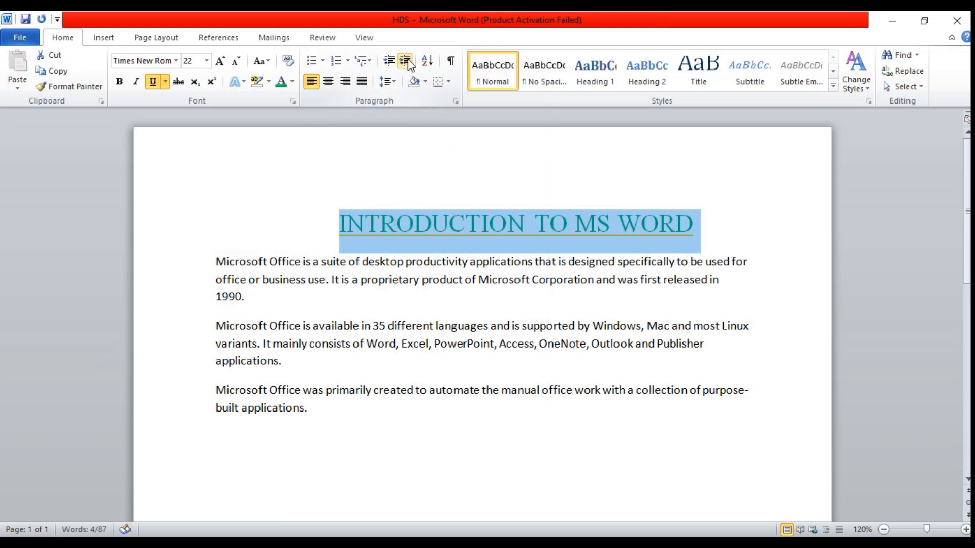
left_click(406, 62)
left_click(406, 61)
left_click(390, 61)
left_click(389, 61)
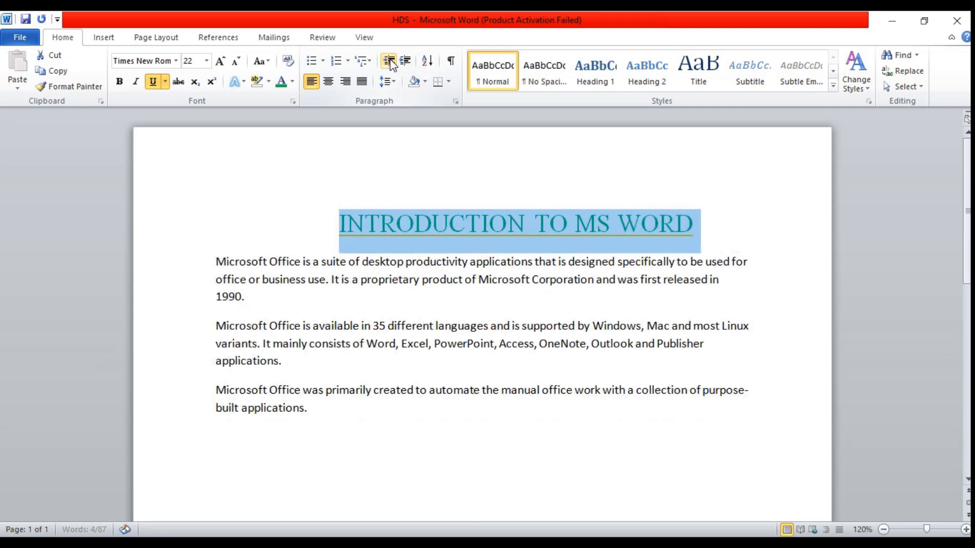
left_click(390, 61)
left_click(390, 61)
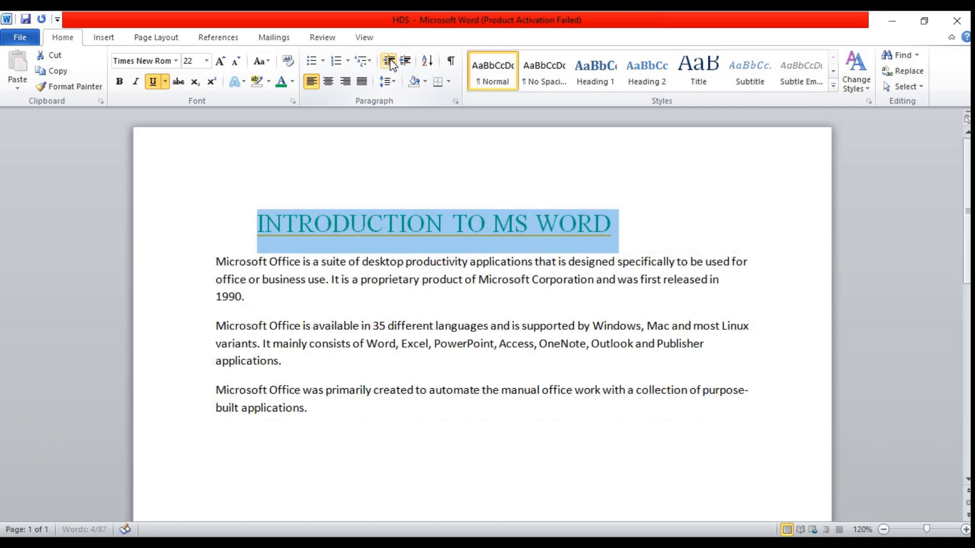
left_click(390, 61)
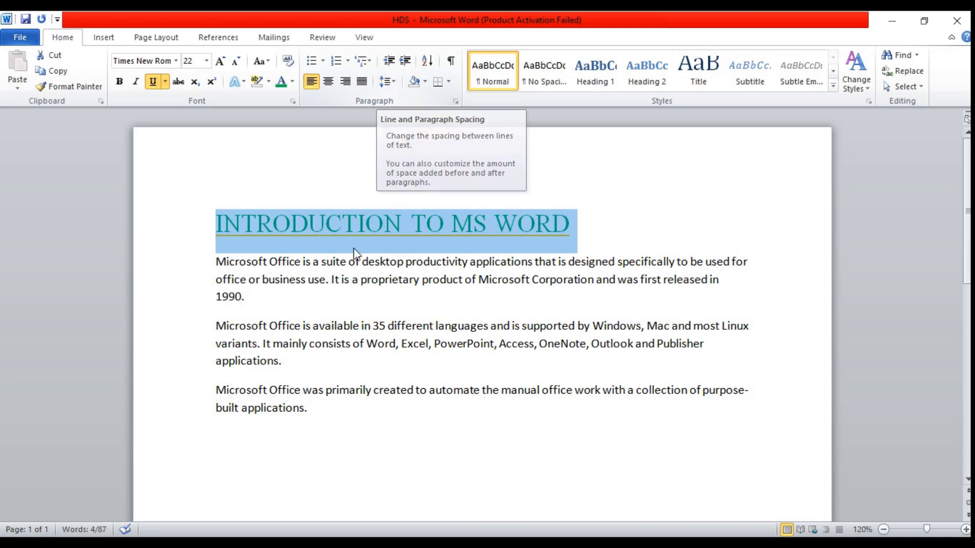
Try 3.0 line spacing on the first body paragraph and set it back to 1.15.
left_click(315, 297)
left_click_drag(216, 260, 252, 297)
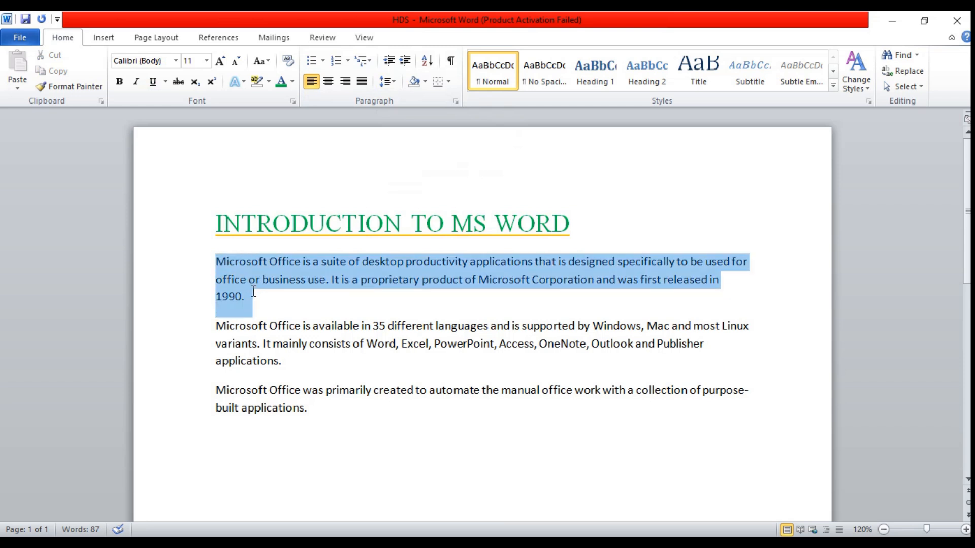
left_click(395, 83)
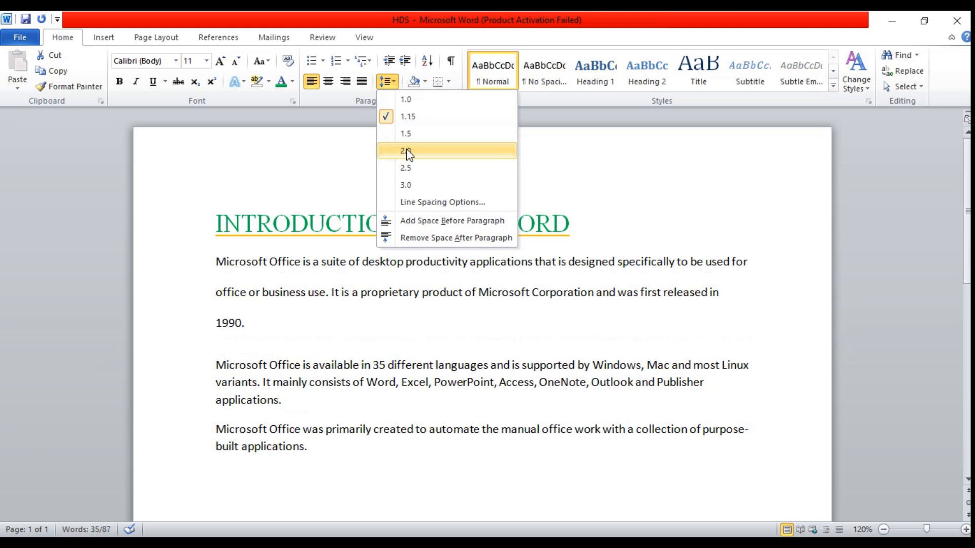
left_click(405, 186)
left_click(395, 81)
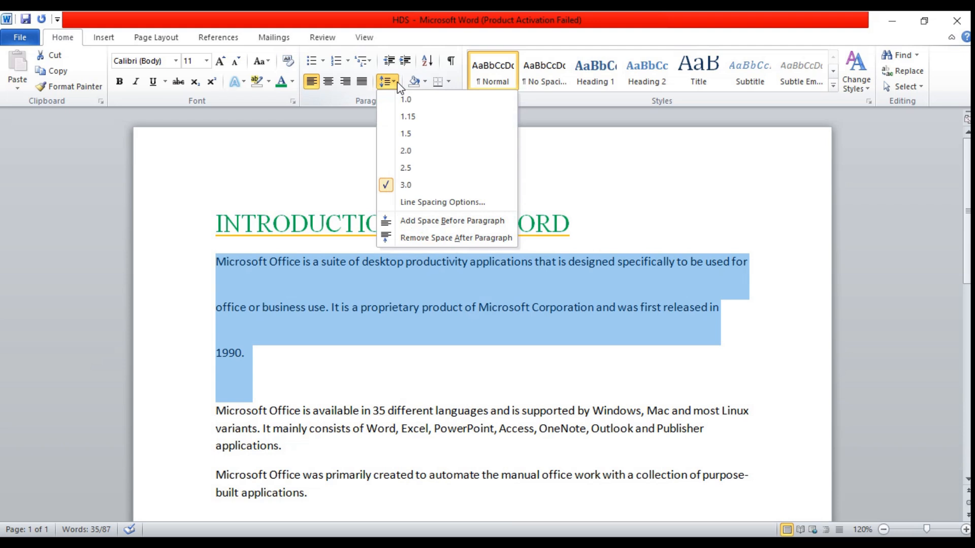
left_click(409, 117)
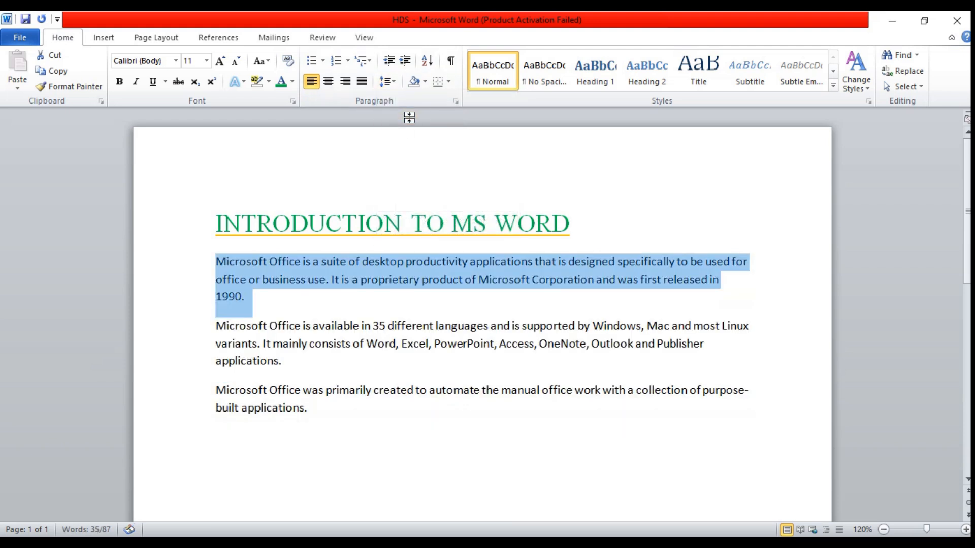
Shade the first body paragraph standard green, look at the text highlight colors, and change the shading to white.
left_click(425, 82)
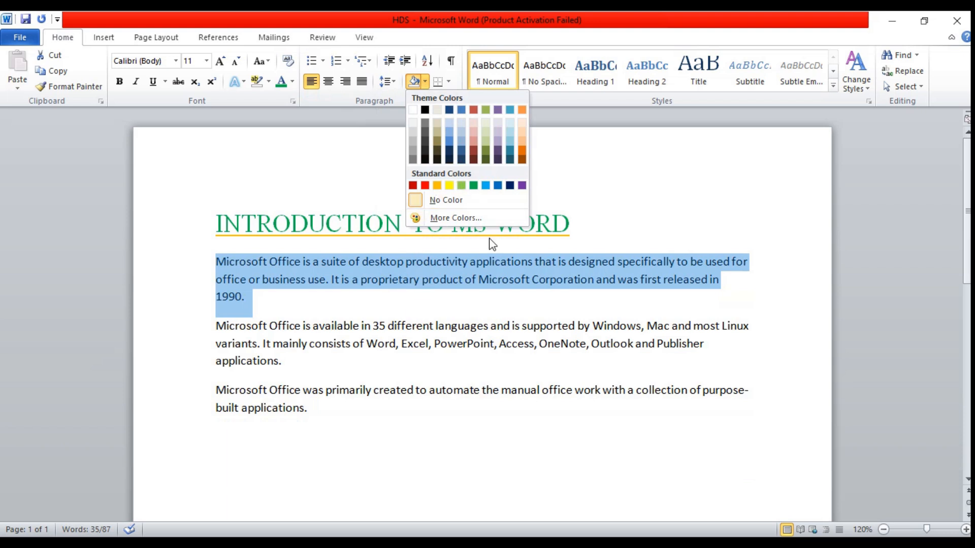
left_click(474, 186)
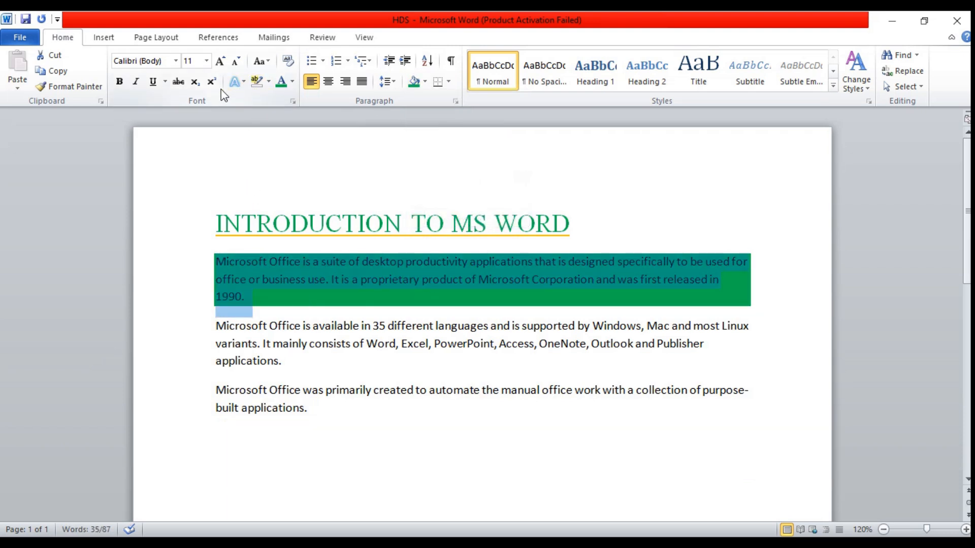
left_click(267, 82)
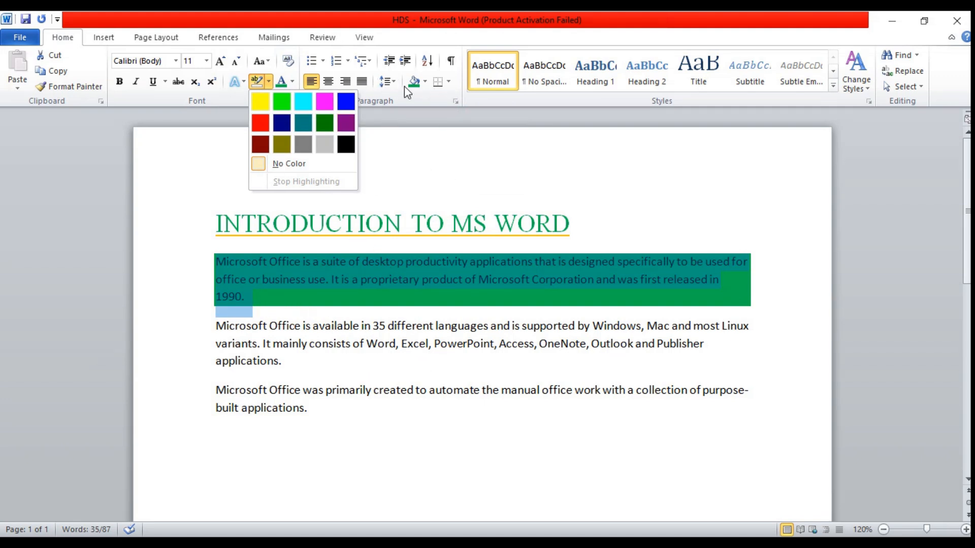
left_click(426, 81)
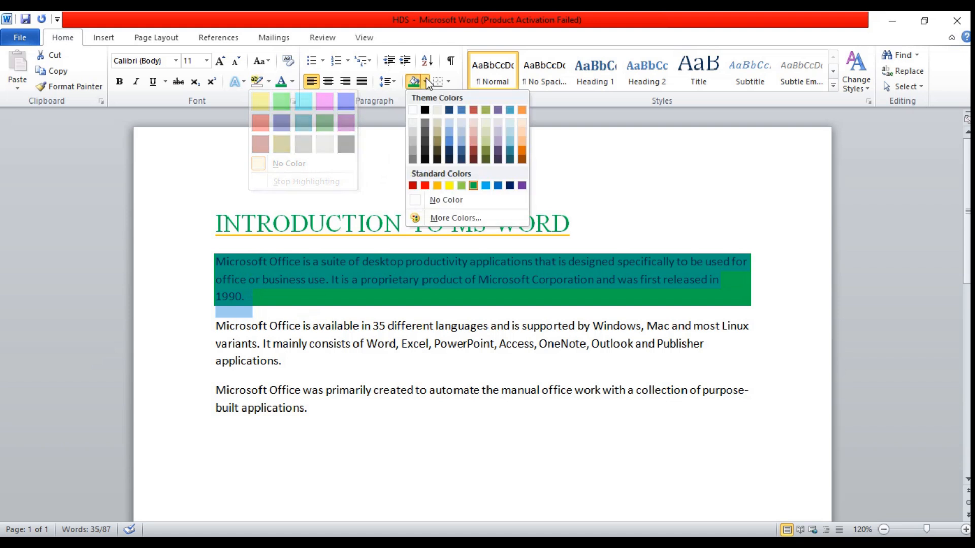
left_click(414, 111)
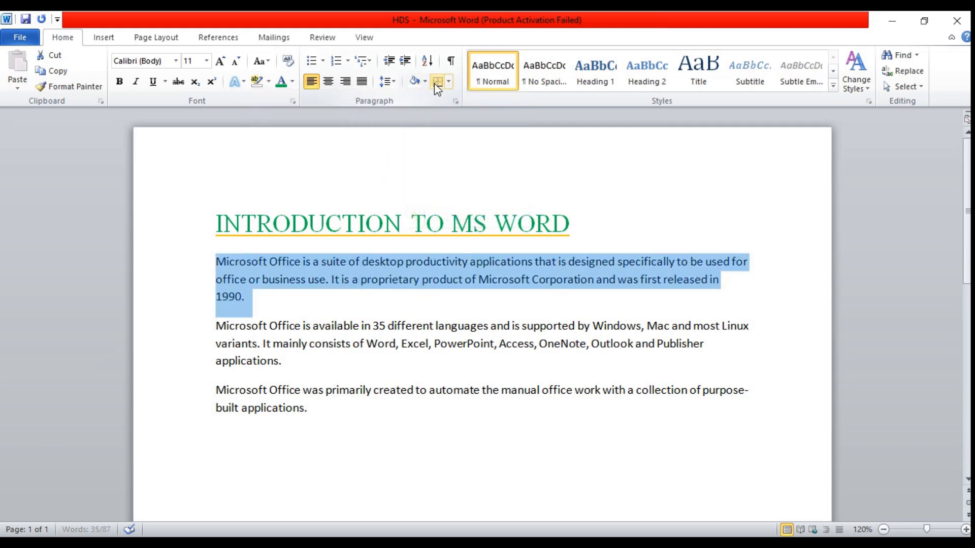
Look through the paragraph border options without applying any, and deselect the first body paragraph.
left_click(449, 82)
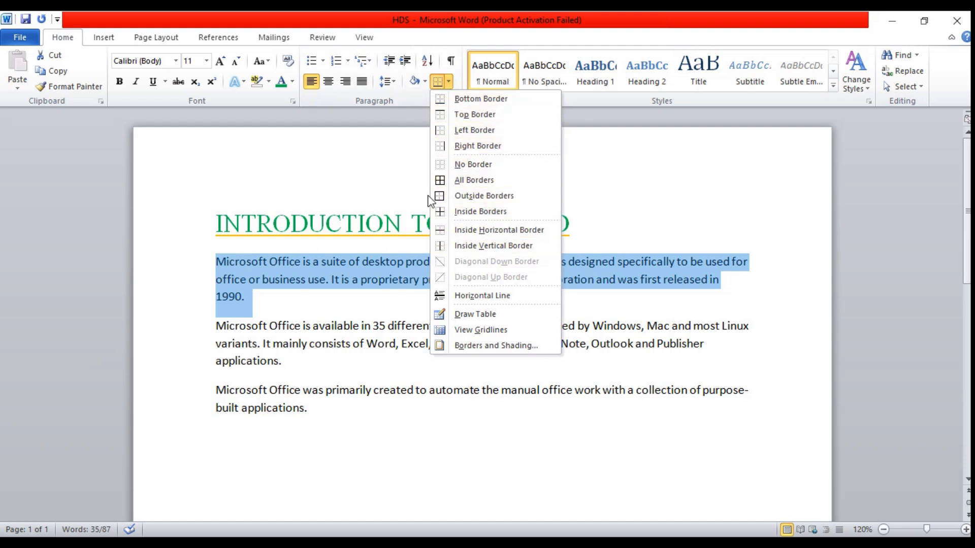
left_click(348, 394)
left_click(252, 436)
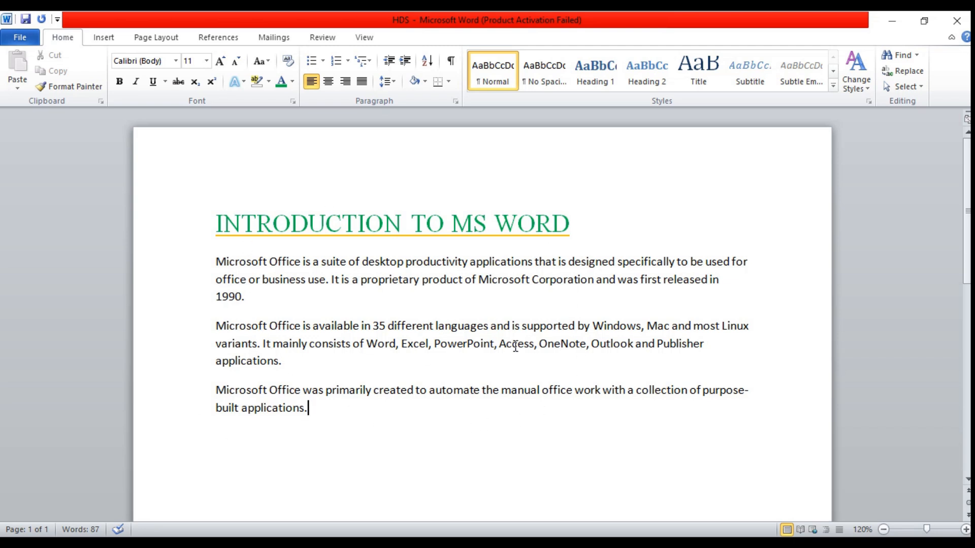
left_click(449, 81)
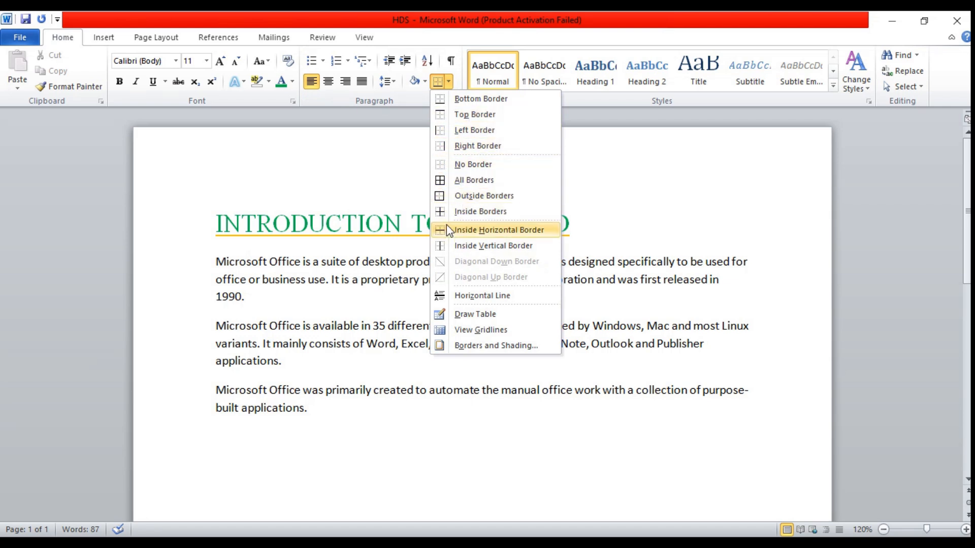
left_click(455, 357)
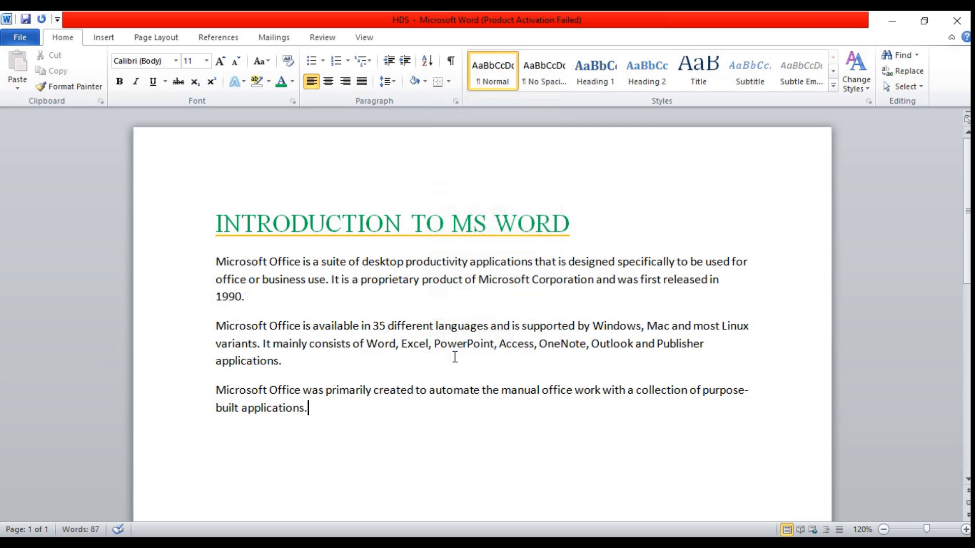
Sort all paragraphs as text in ascending order with no header row, and preview the quick styles on the whole document.
left_click(426, 61)
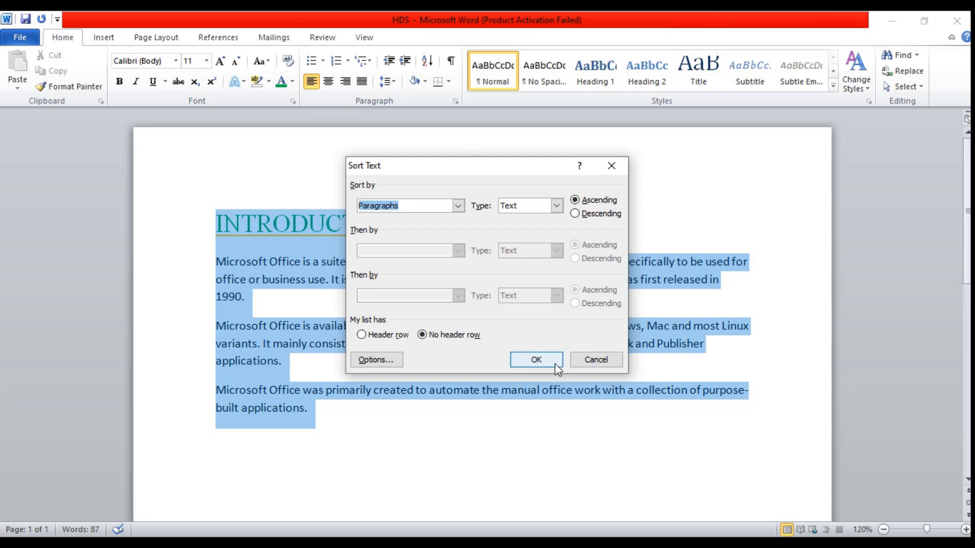
left_click(528, 362)
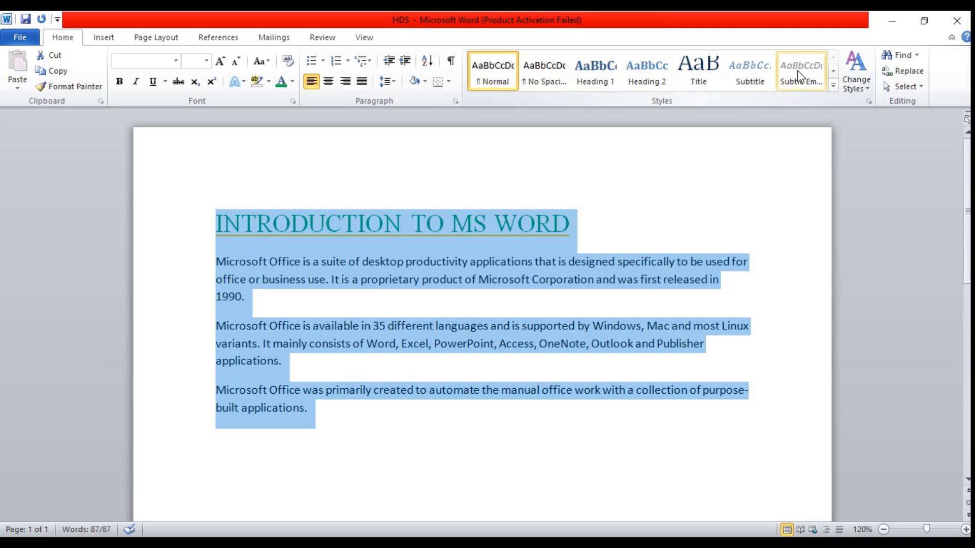
left_click(833, 87)
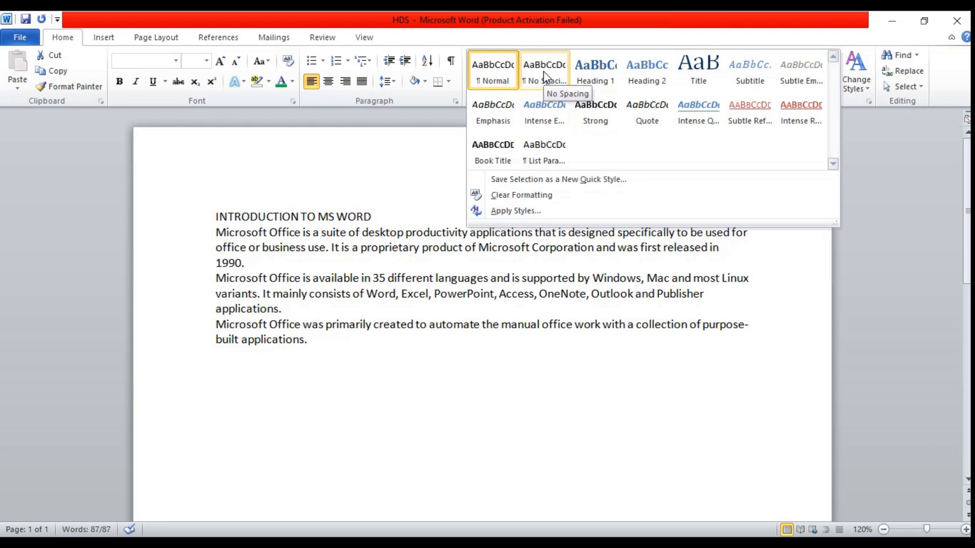
left_click(331, 279)
left_click(331, 279)
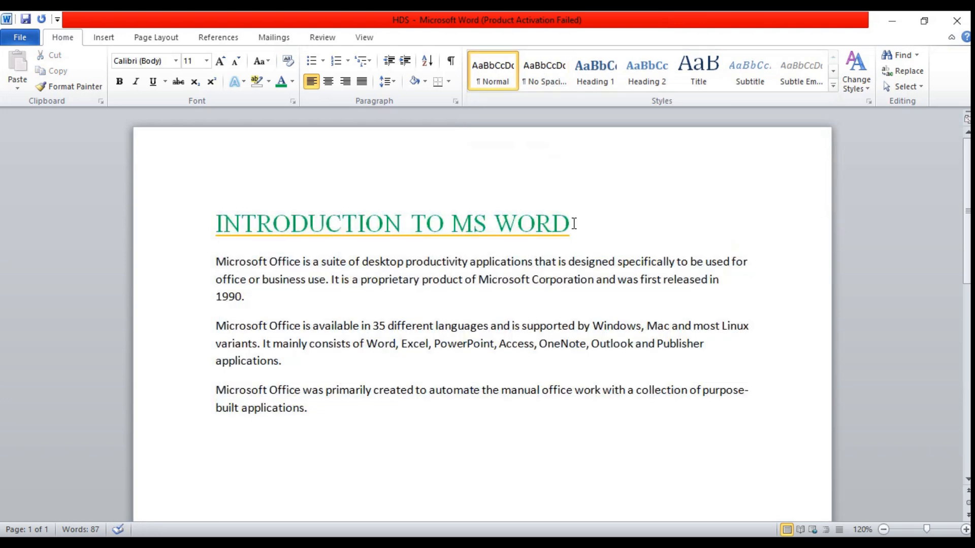
Try the No Spacing and Heading 1 styles on the INTRODUCTION TO MS WORD heading, and apply Heading 2.
left_click_drag(579, 223, 364, 223)
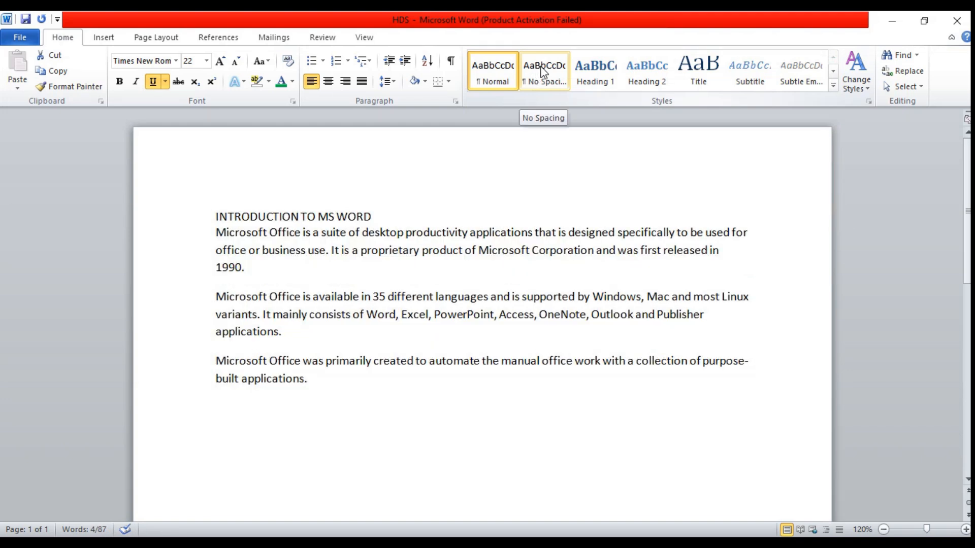
left_click(543, 71)
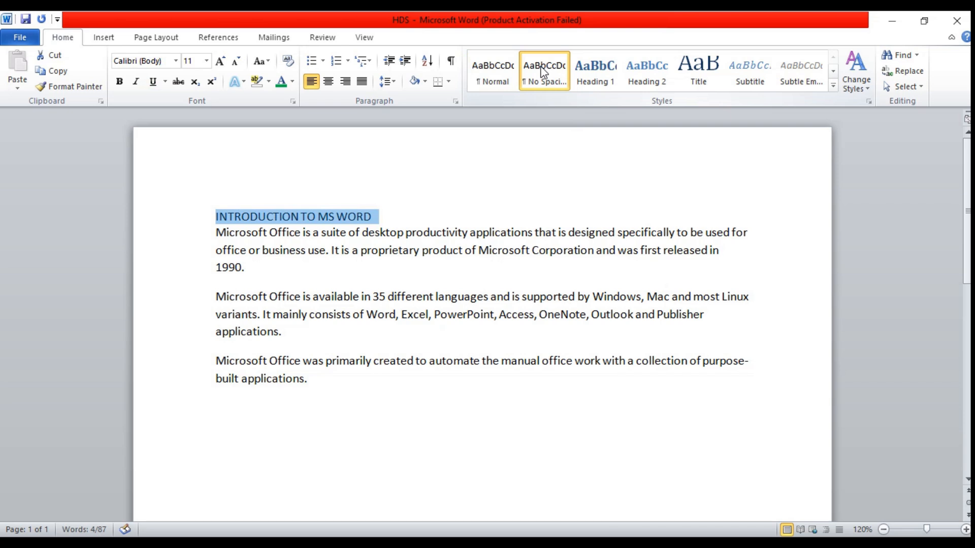
left_click(591, 77)
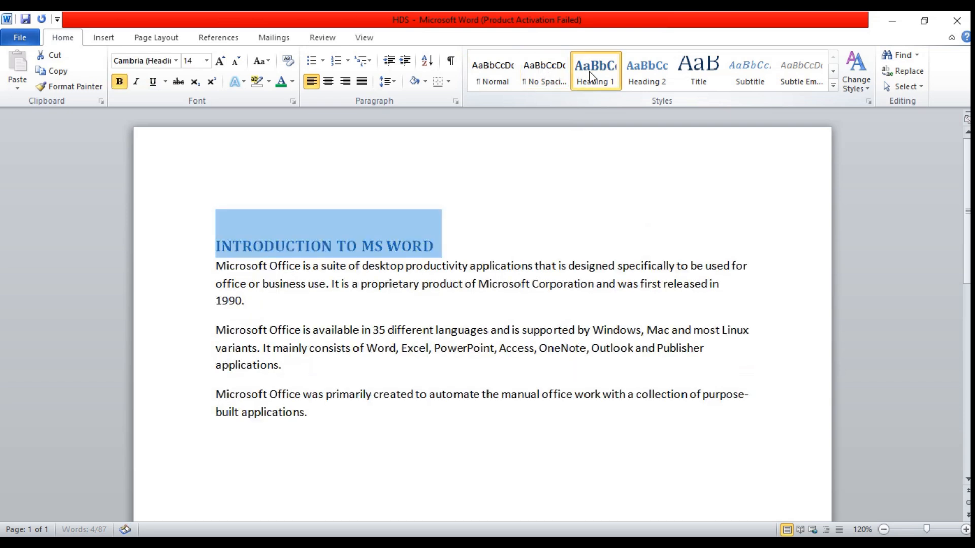
left_click(624, 73)
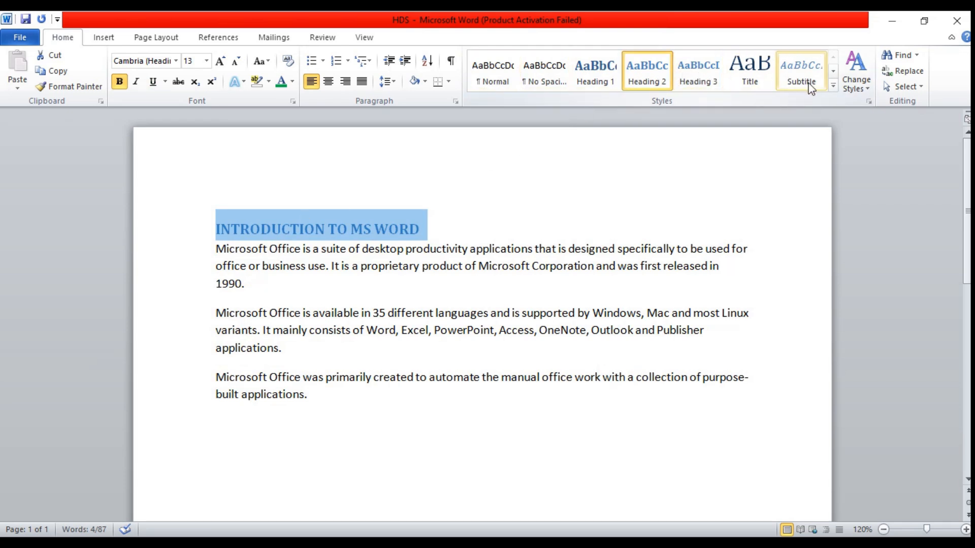
Preview the remaining quick styles for the heading, and the theme colors and style sets for the document, without applying any.
left_click(833, 85)
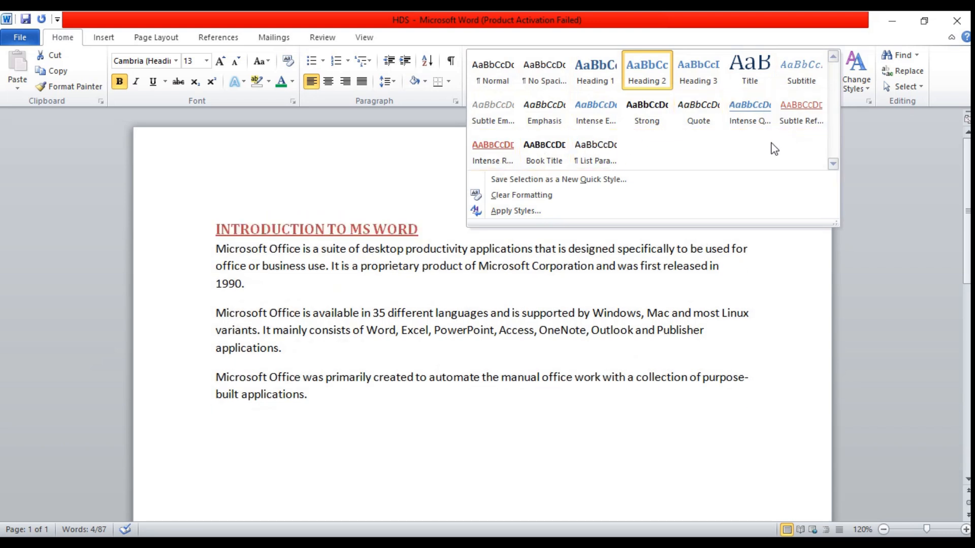
left_click(870, 212)
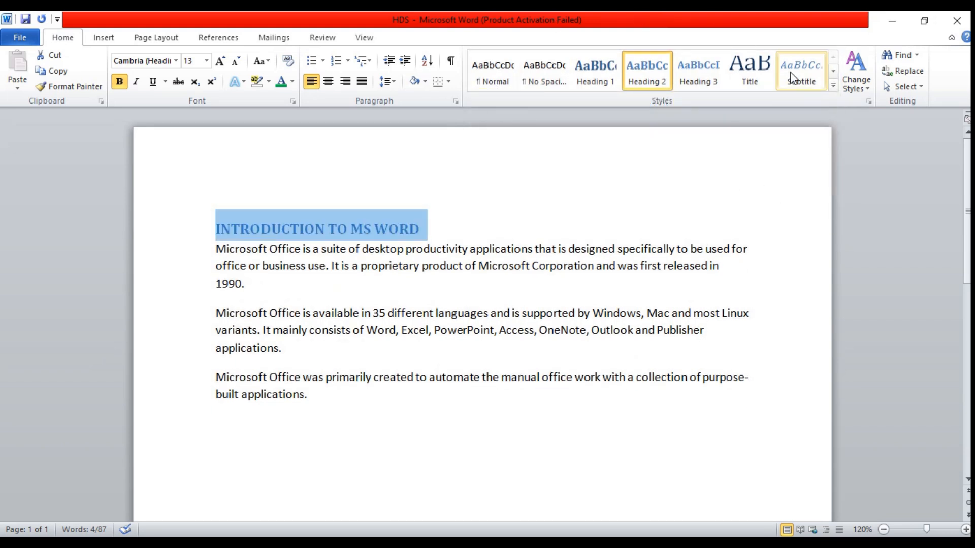
left_click(833, 86)
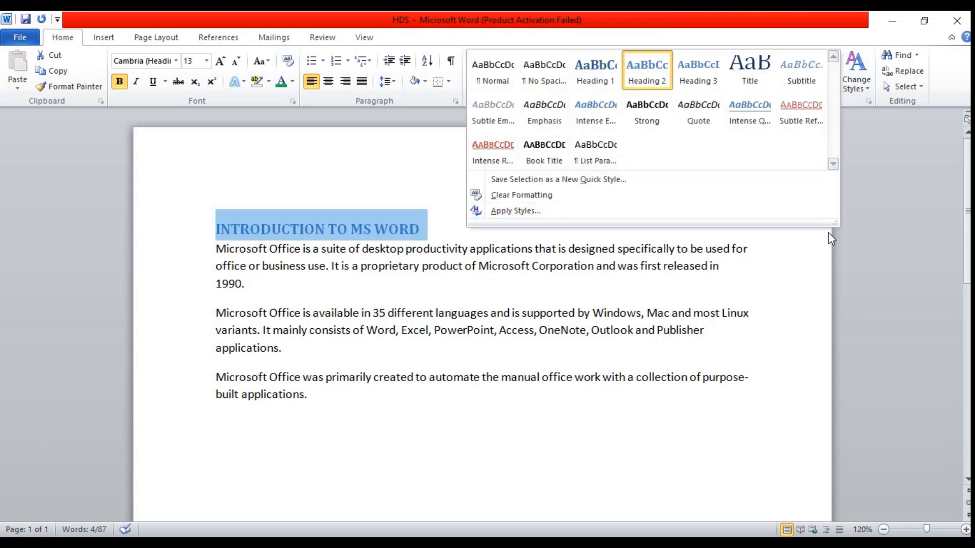
left_click(849, 226)
left_click(868, 90)
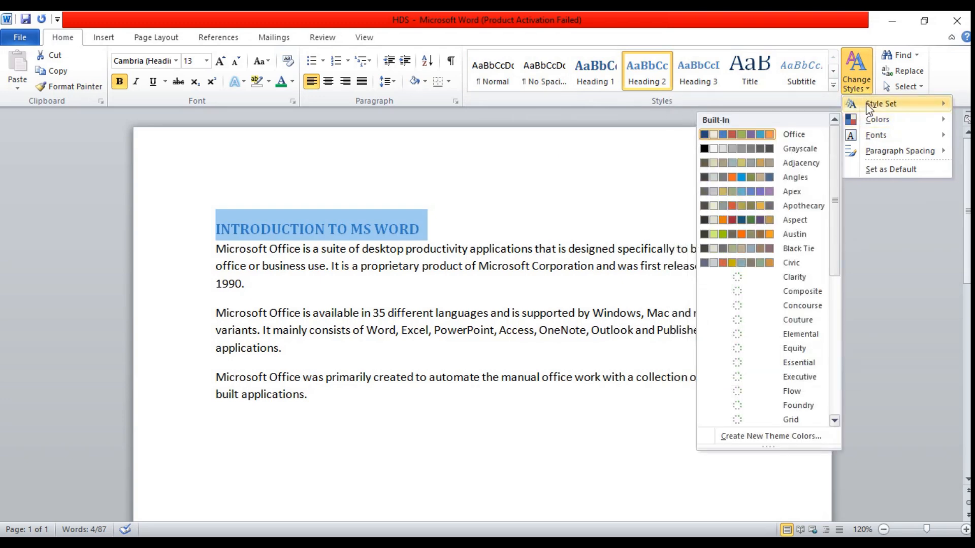
mouse_move(869, 106)
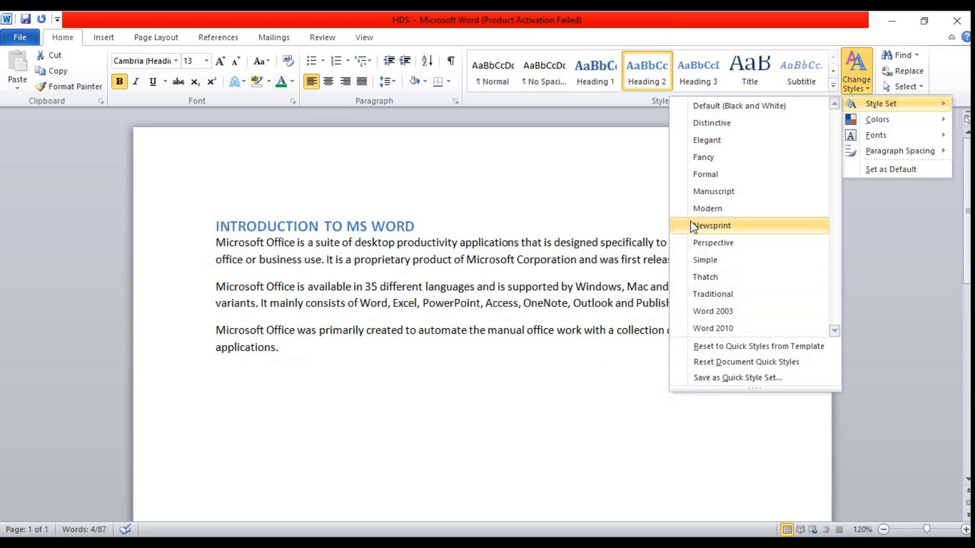
Find the heading text in the document, search for "office" instead, and clear the search.
left_click(917, 55)
left_click(915, 71)
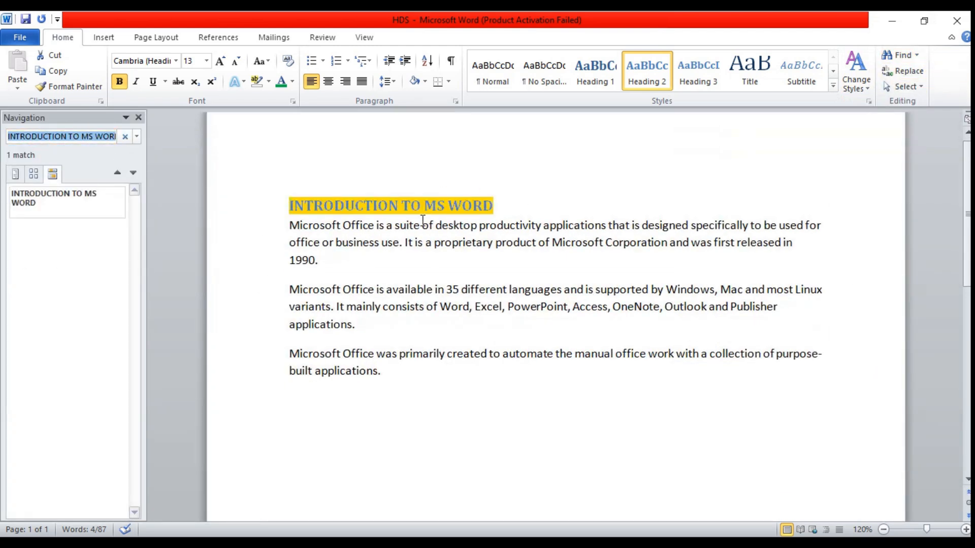
left_click(503, 240)
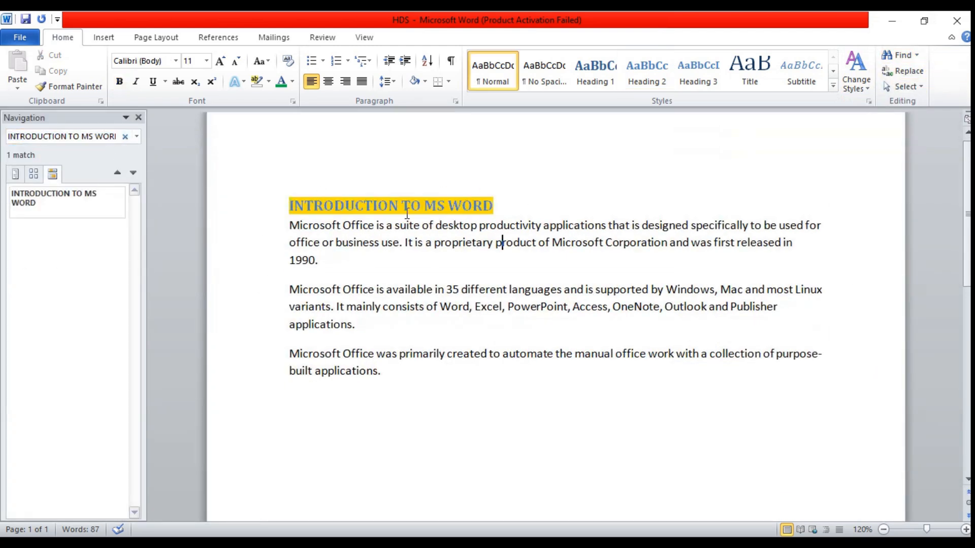
left_click(130, 137)
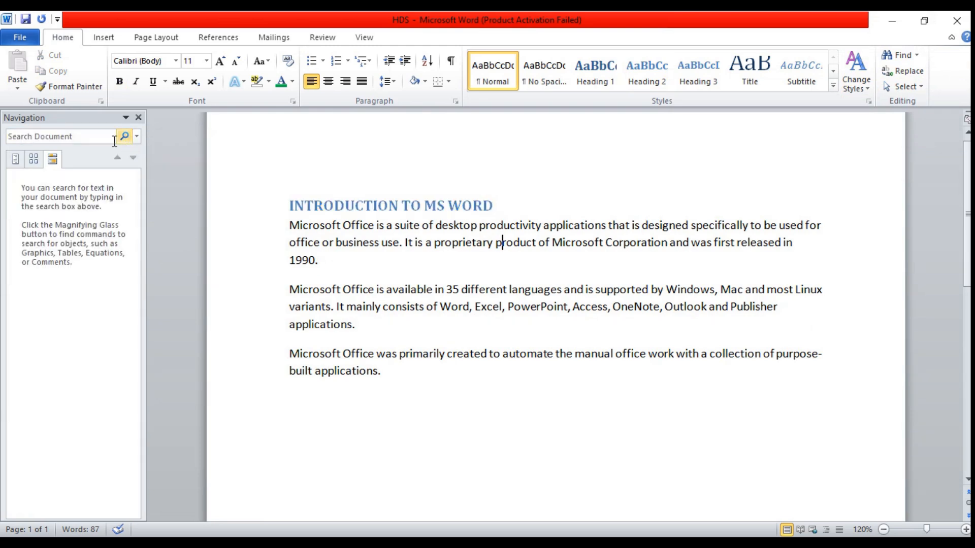
left_click(59, 138)
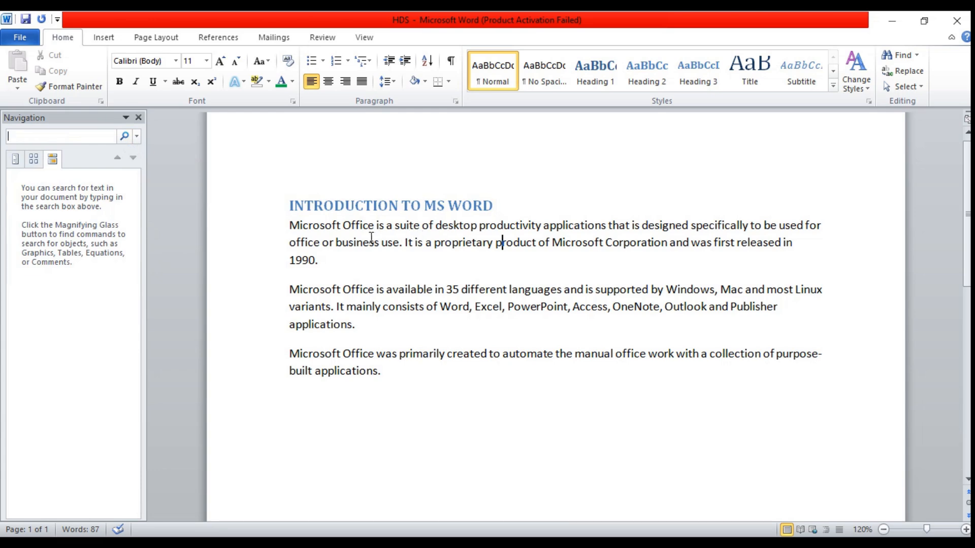
type("office")
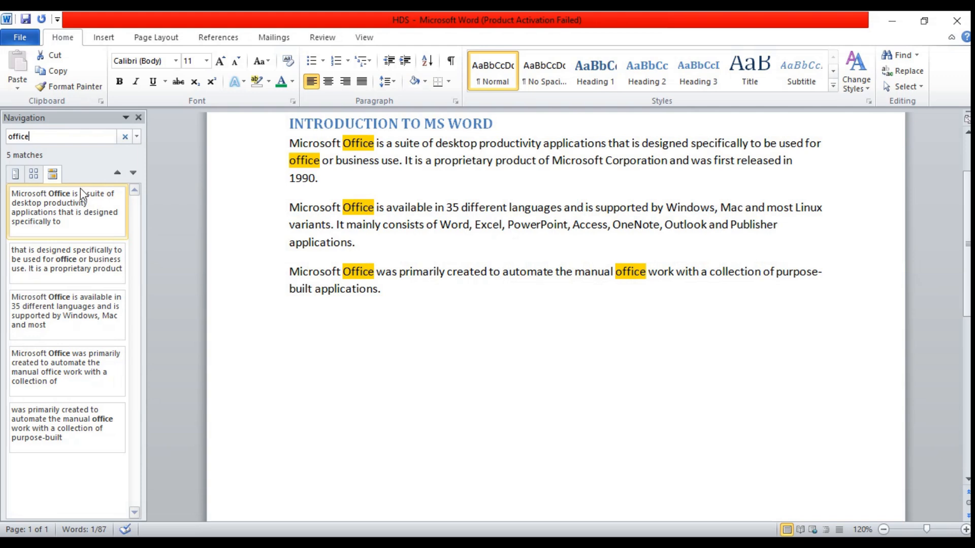
left_click(124, 137)
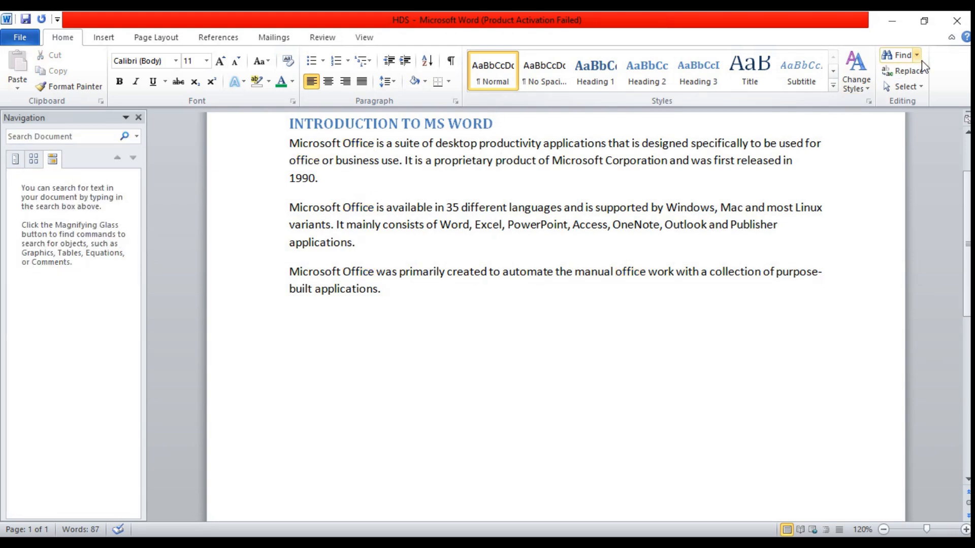
Replace every occurrence of "office" in the document with "kick", one match at a time.
left_click(909, 71)
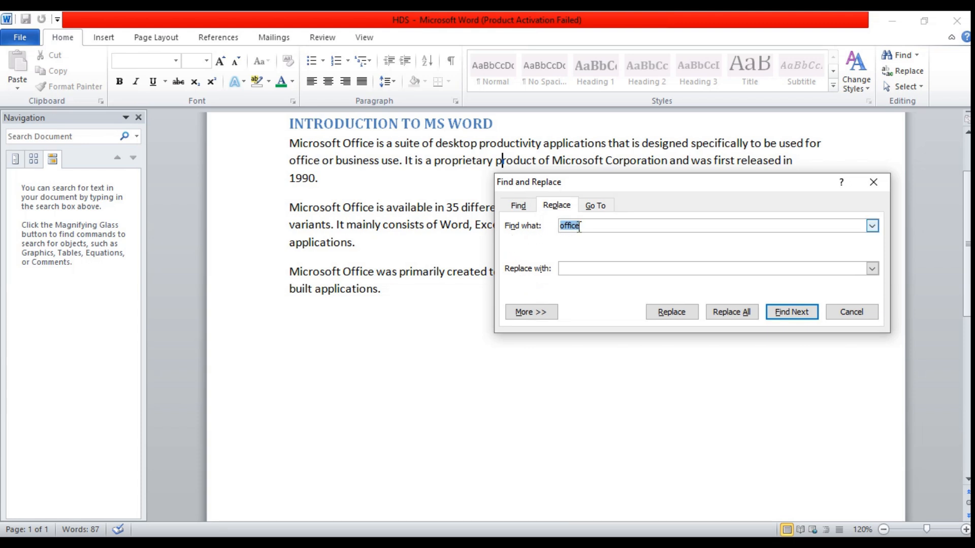
left_click(575, 268)
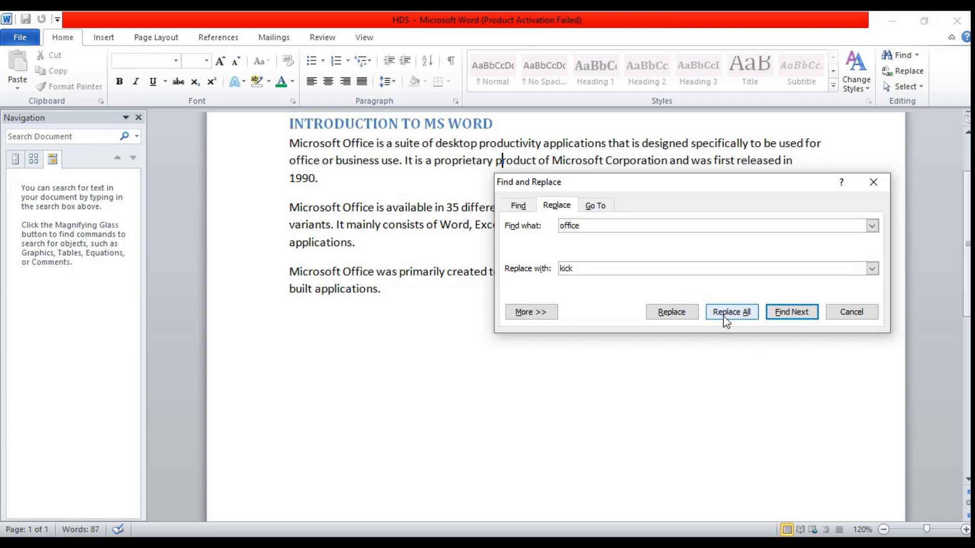
left_click(678, 316)
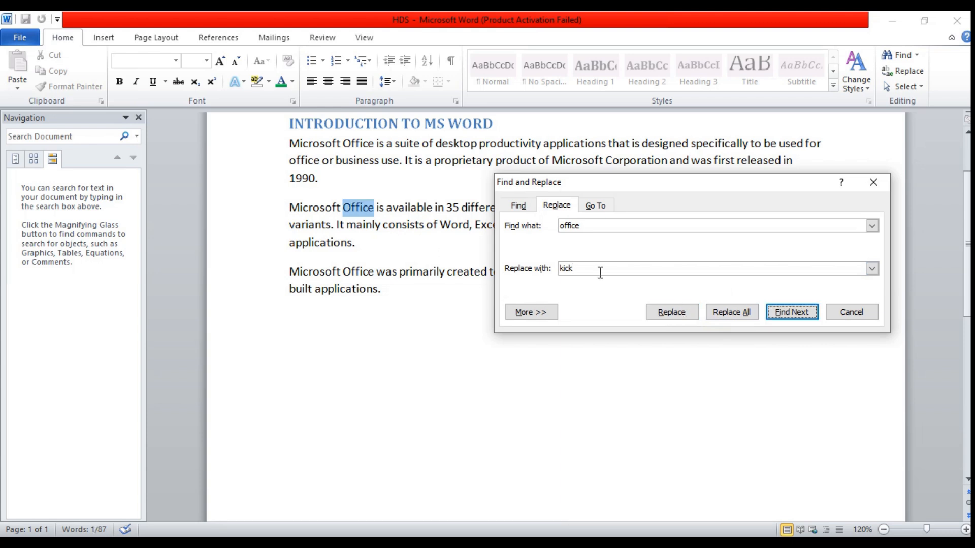
left_click(669, 316)
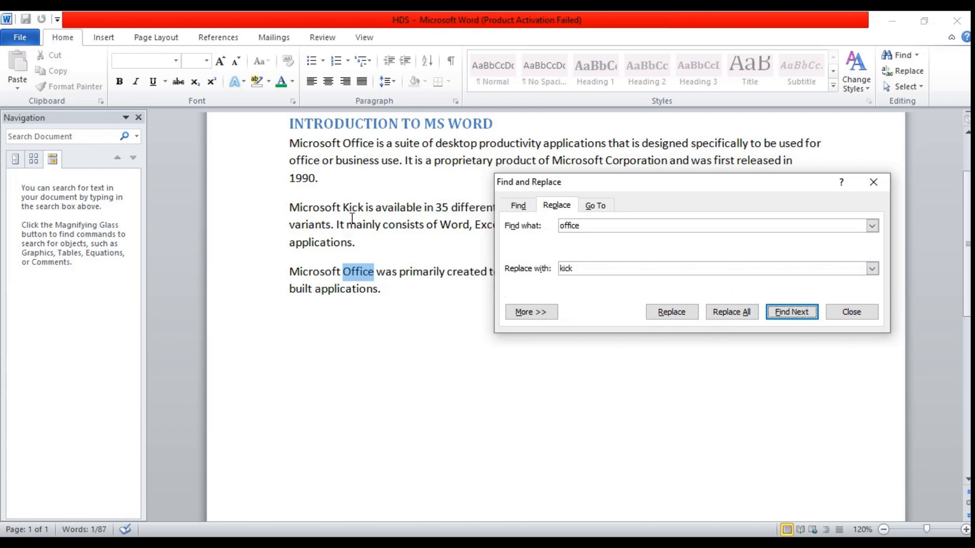
left_click(670, 313)
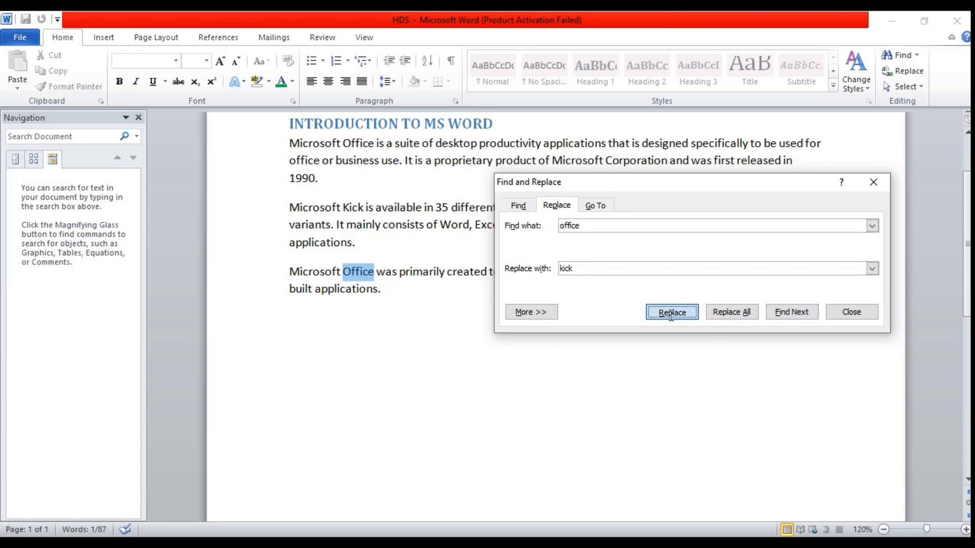
left_click(152, 543)
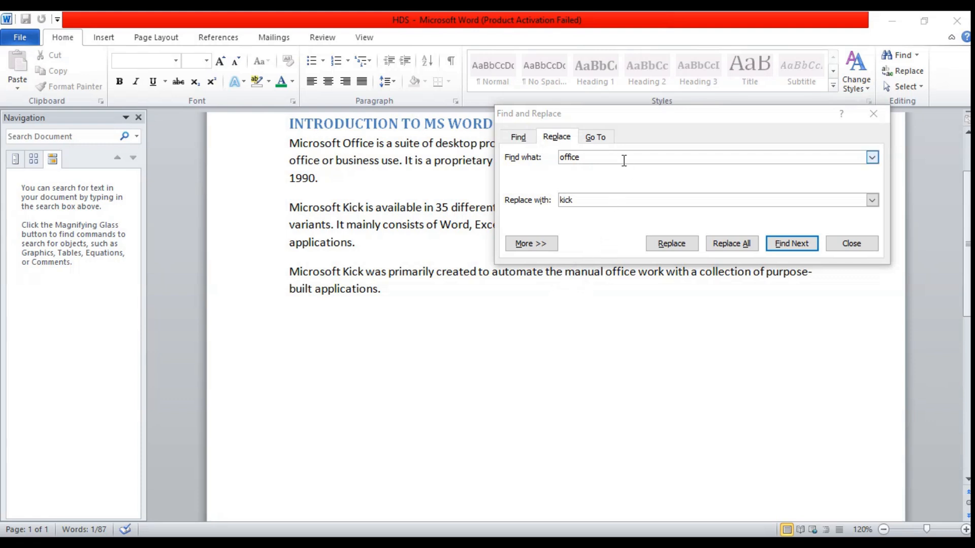
left_click(670, 245)
left_click(670, 243)
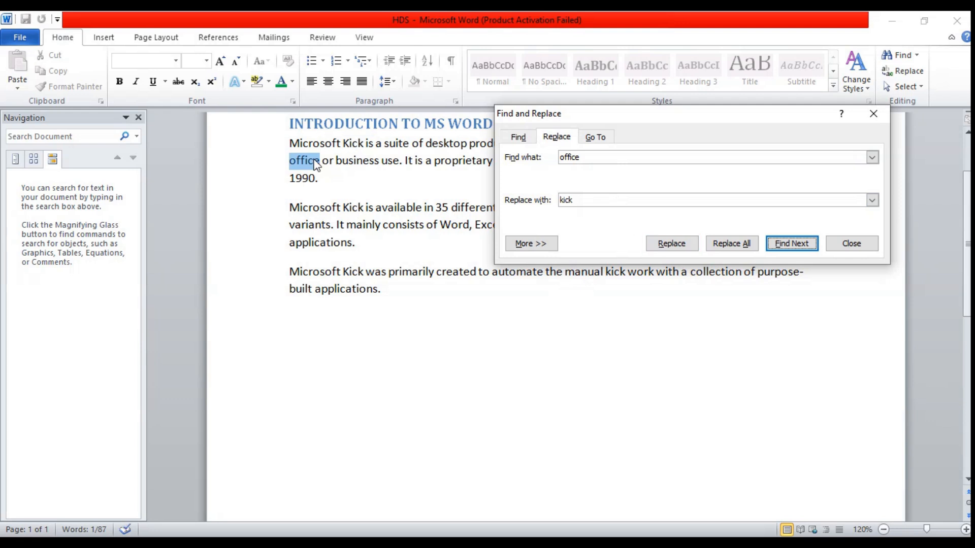
left_click(668, 248)
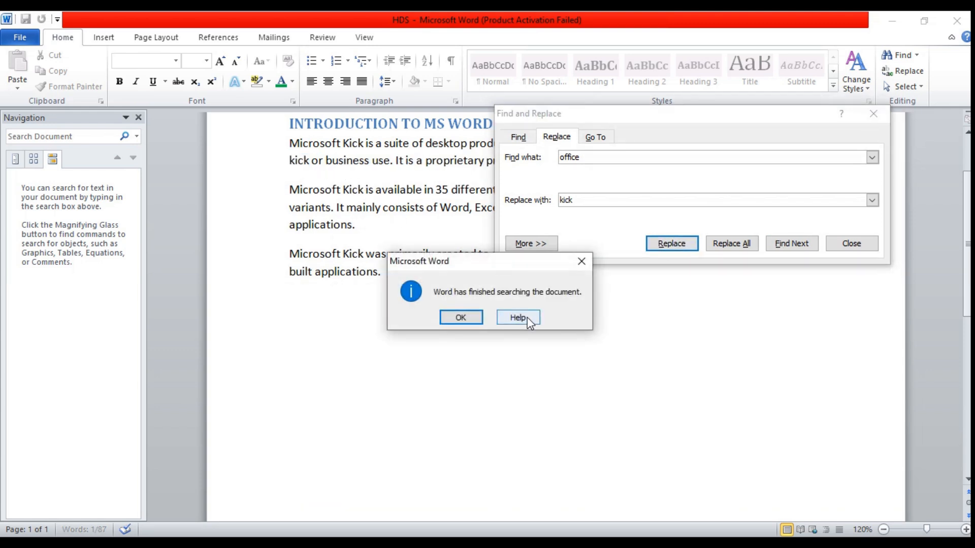
left_click(582, 261)
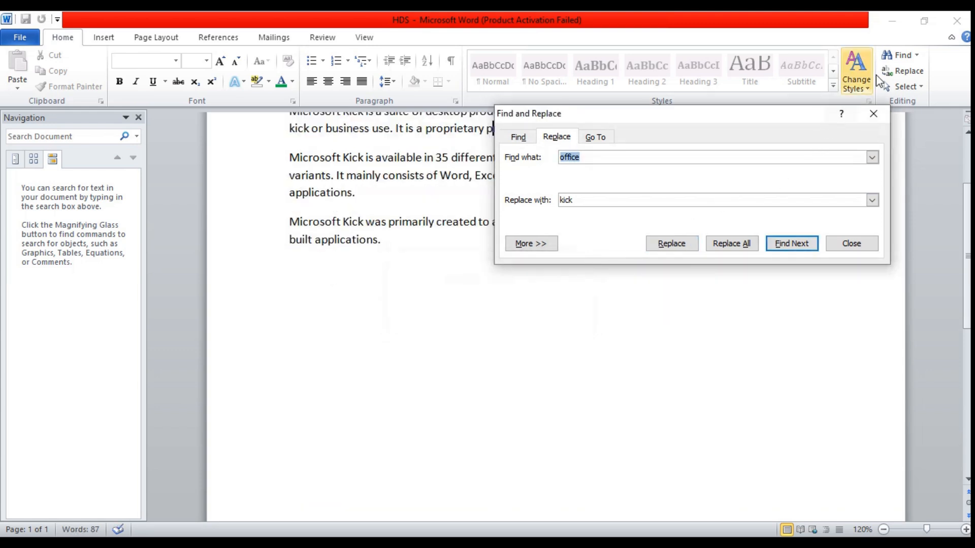
Look at the text and object selection options, and close both Find and Replace and the document search pane.
left_click(921, 89)
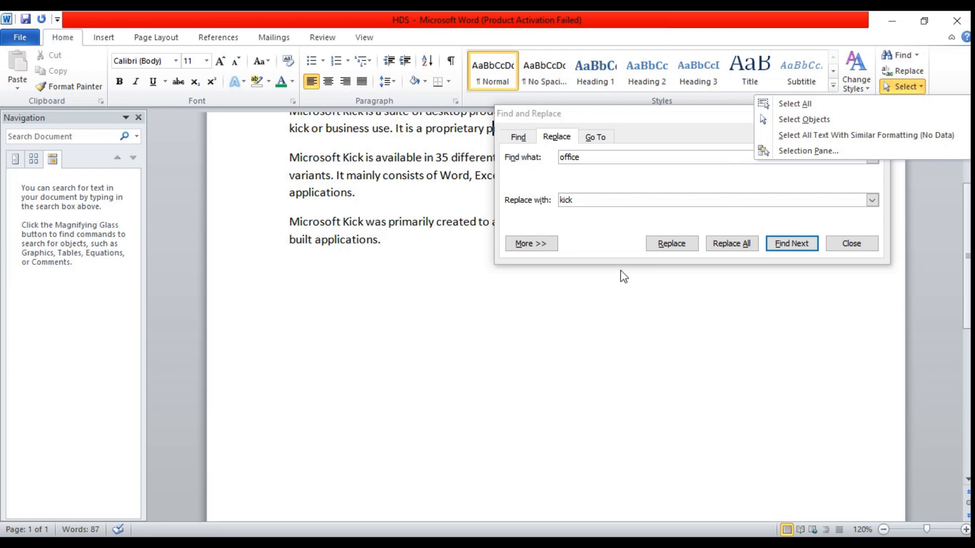
left_click(856, 248)
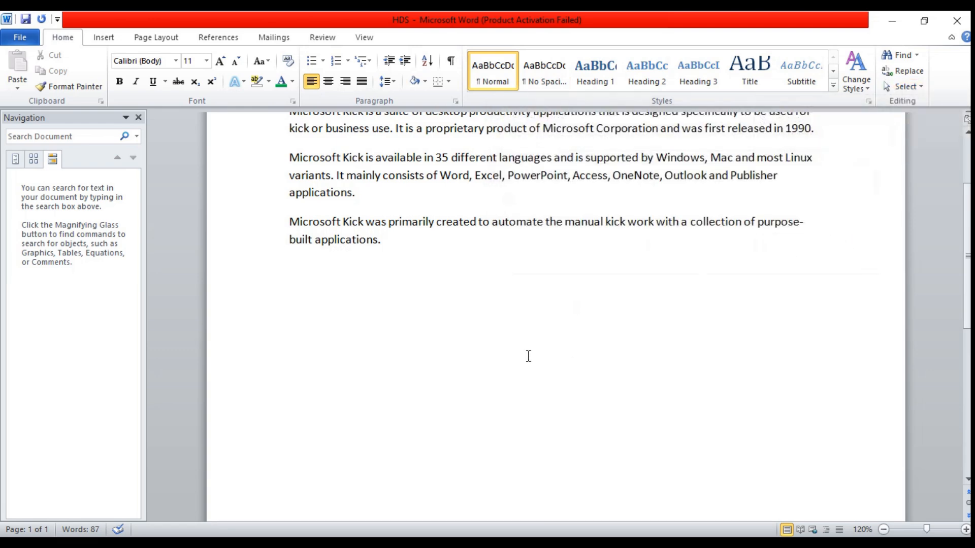
scroll(527, 355, "up", 3)
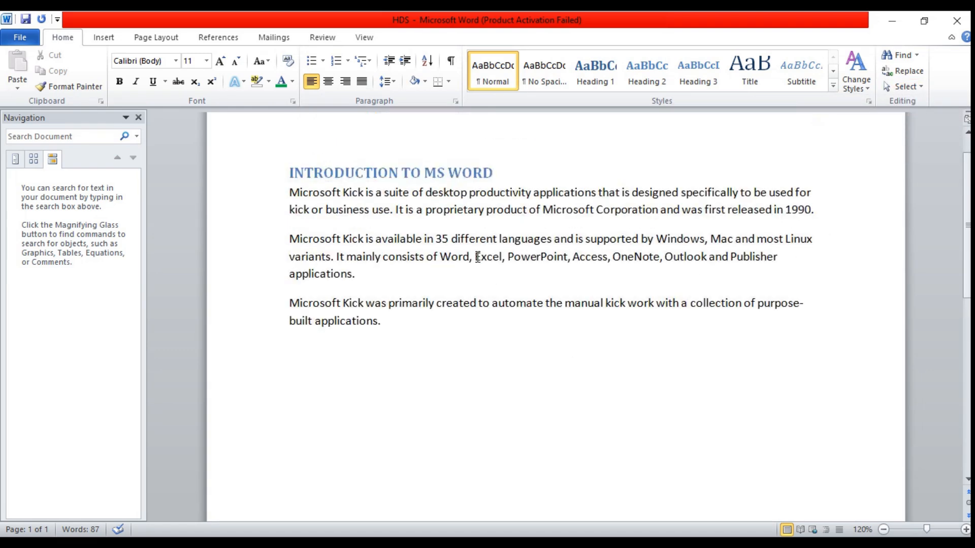
left_click(139, 117)
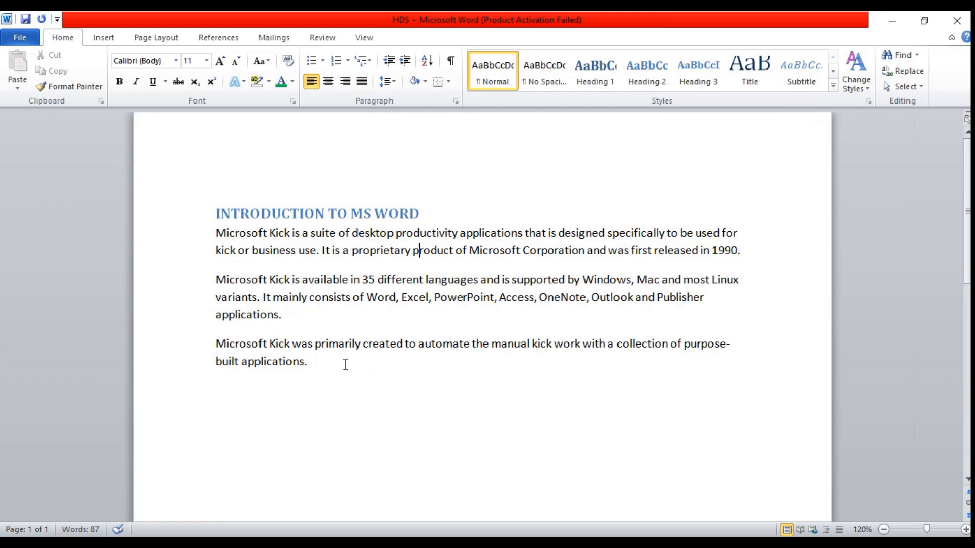